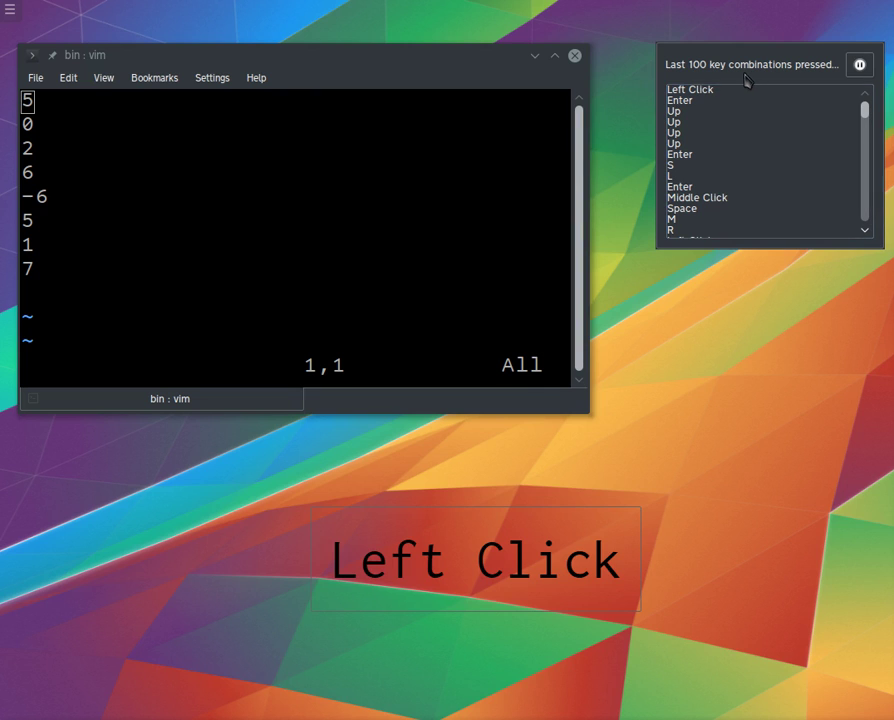
Move the key history window further down the desktop and place the vim cursor on the number in line six
drag(749, 82, 735, 296)
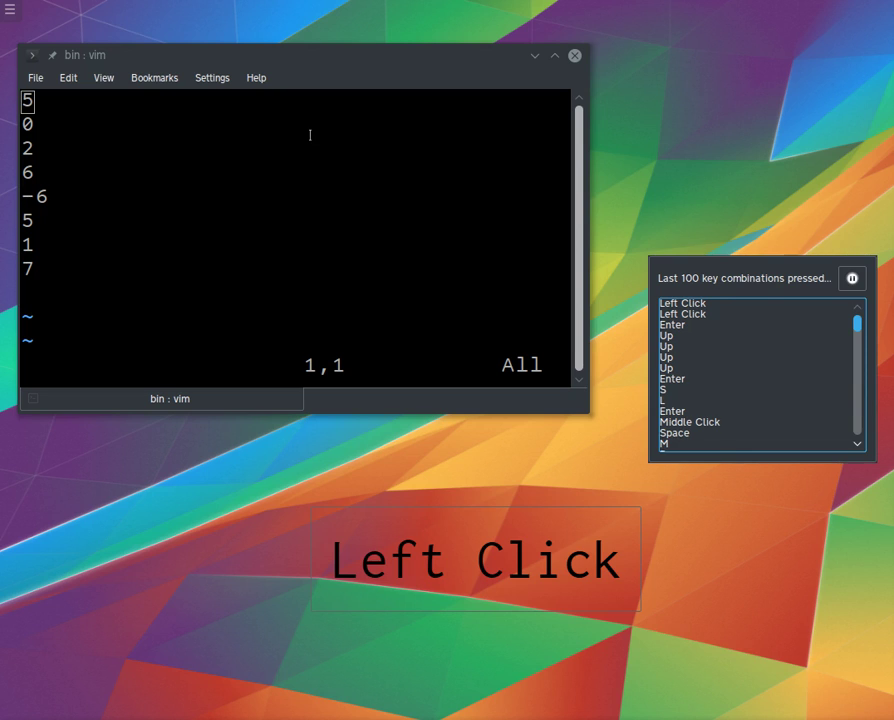
scroll(310, 135, down, 1)
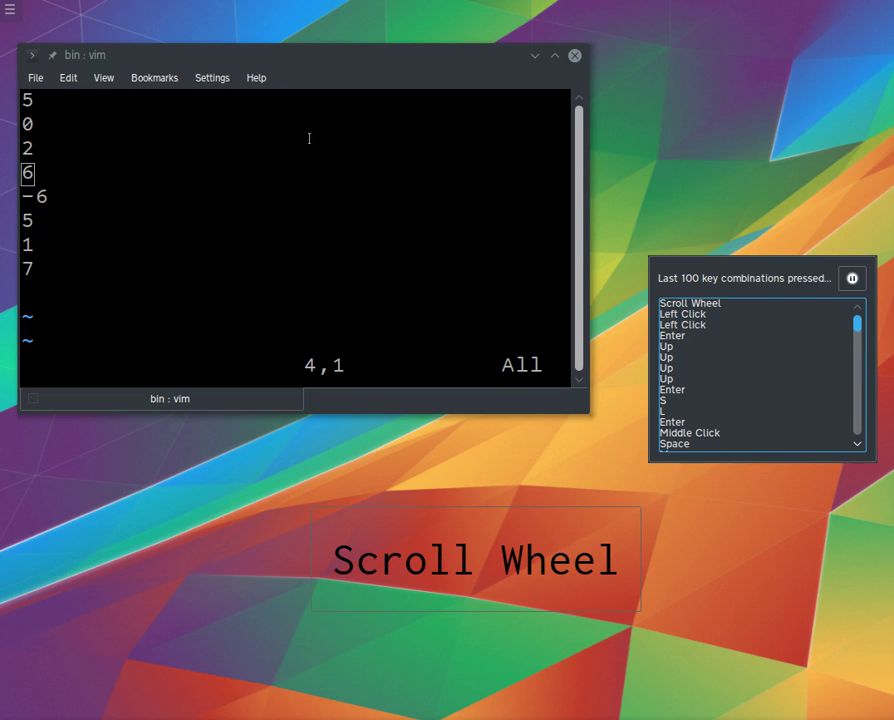
click(308, 137)
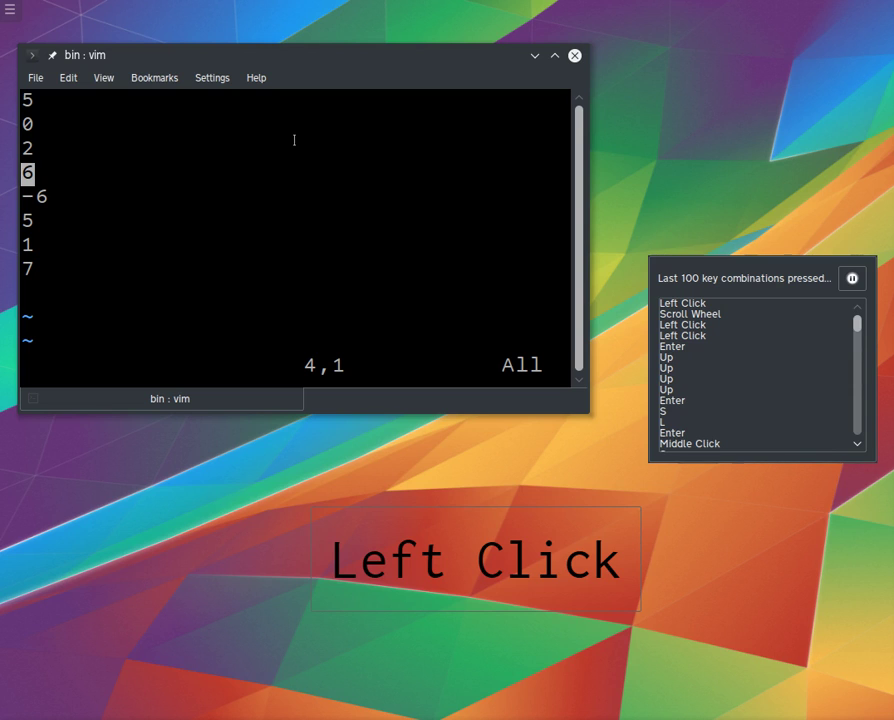
key(Down)
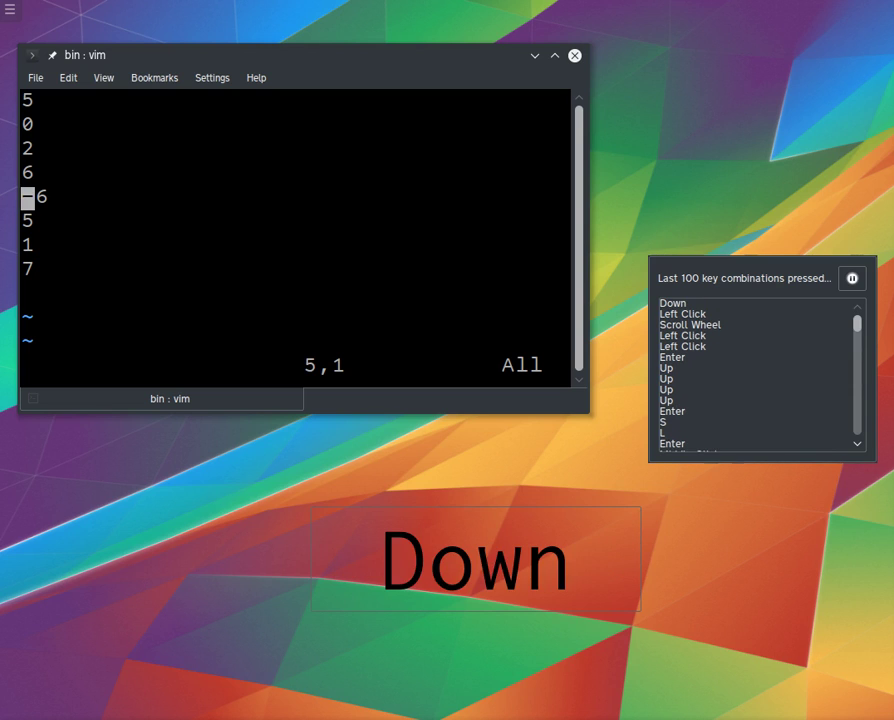
key(Right)
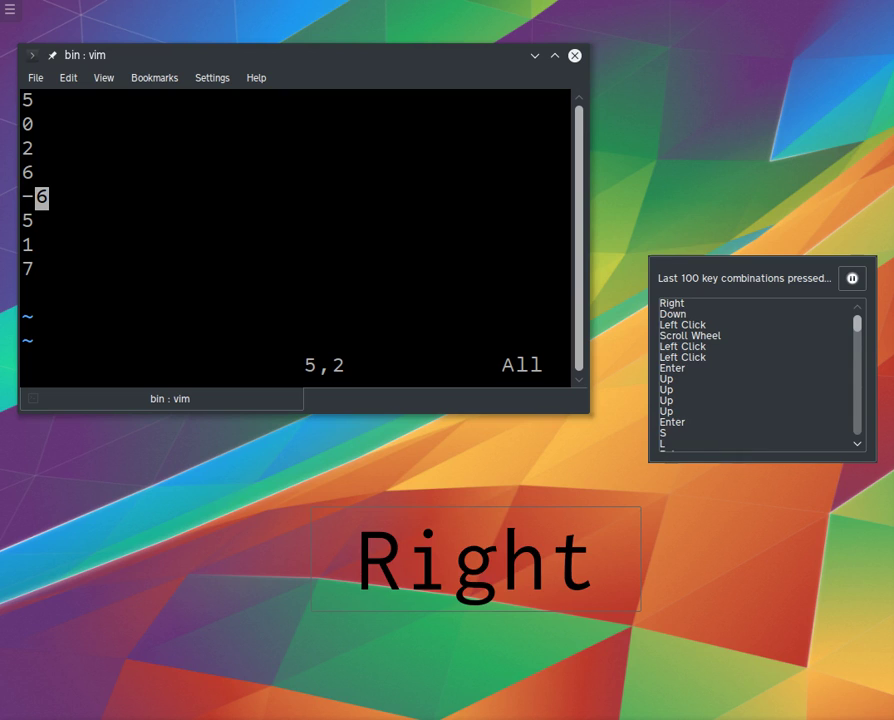
key(Down)
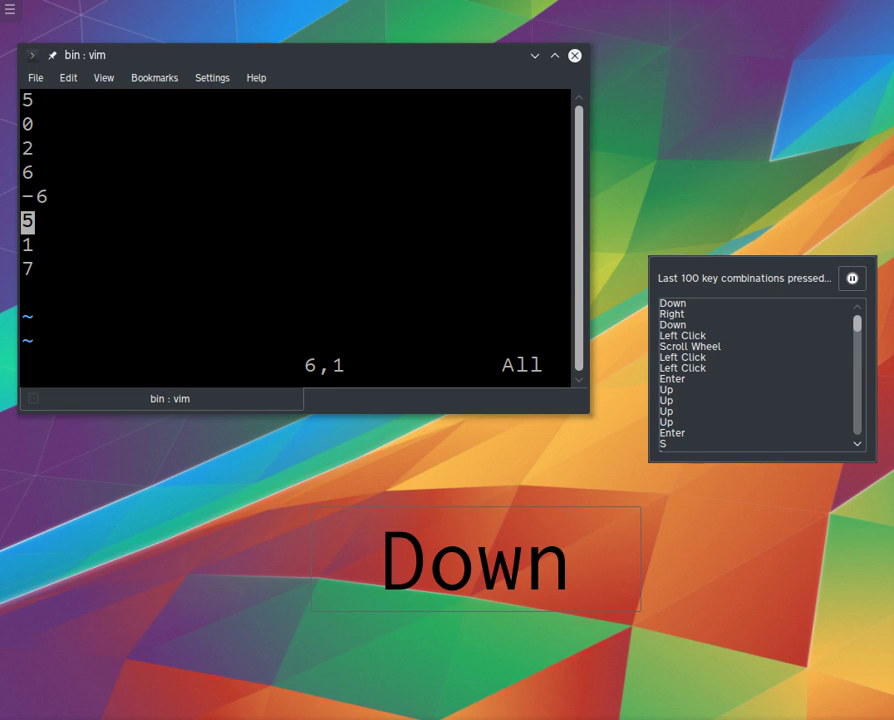
Search the application launcher for "pavu", open the Volume Control and close it again
click(4, 697)
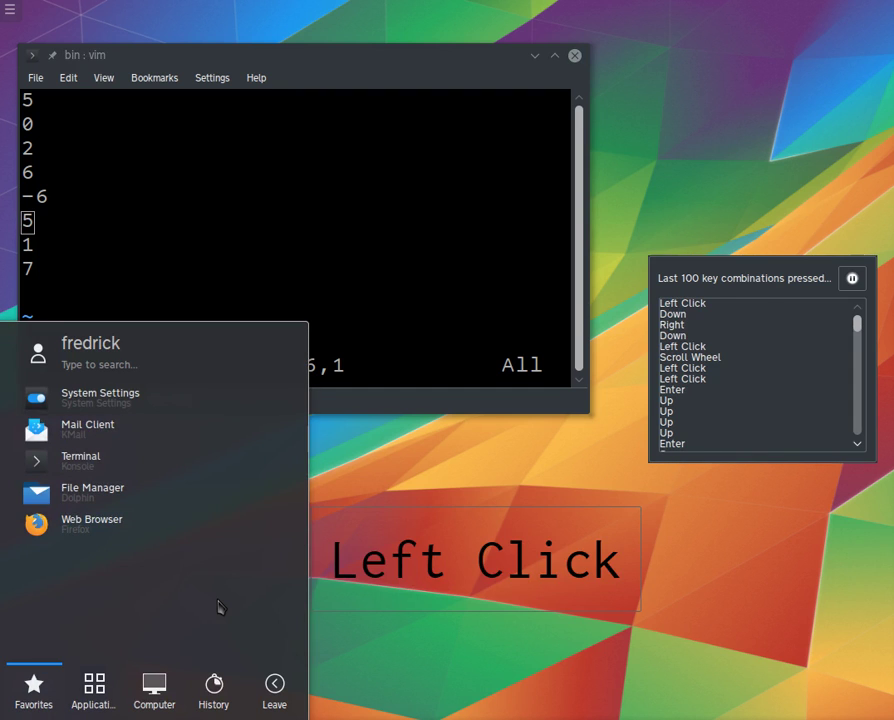
text(pavu)
key(Return)
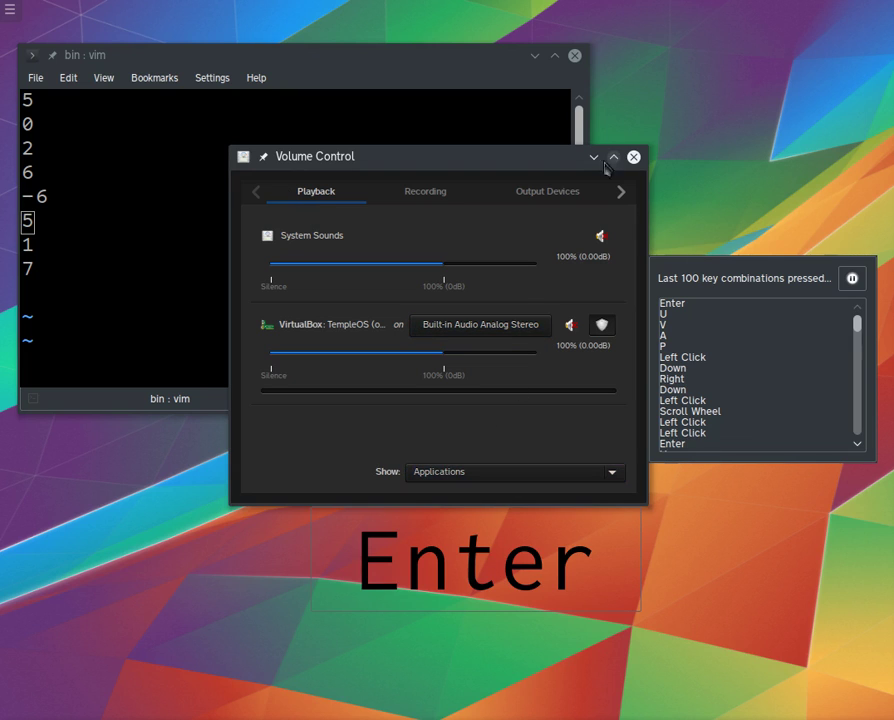
right_click(484, 232)
click(634, 157)
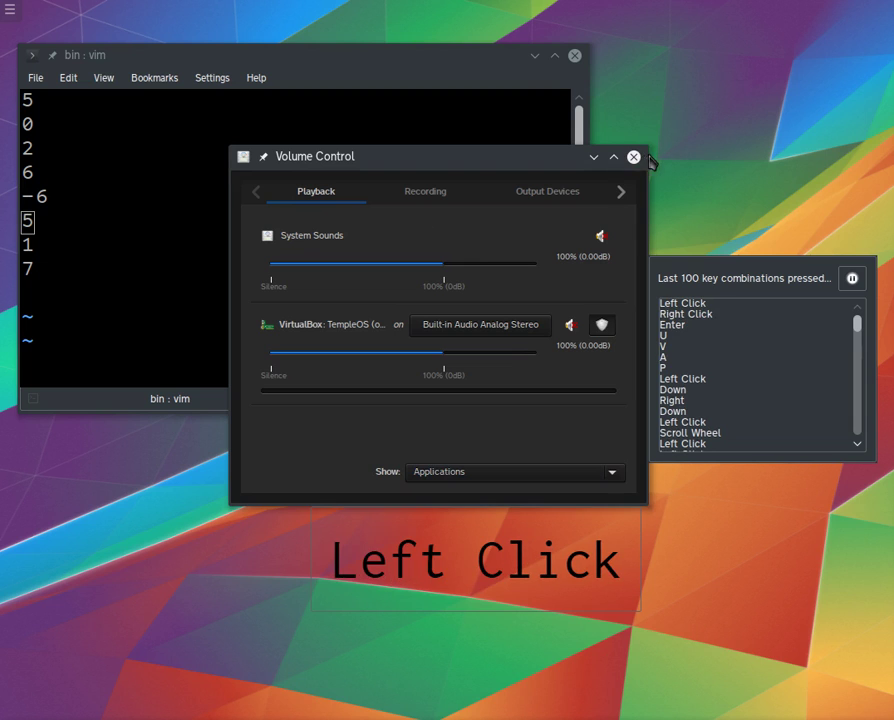
click(633, 160)
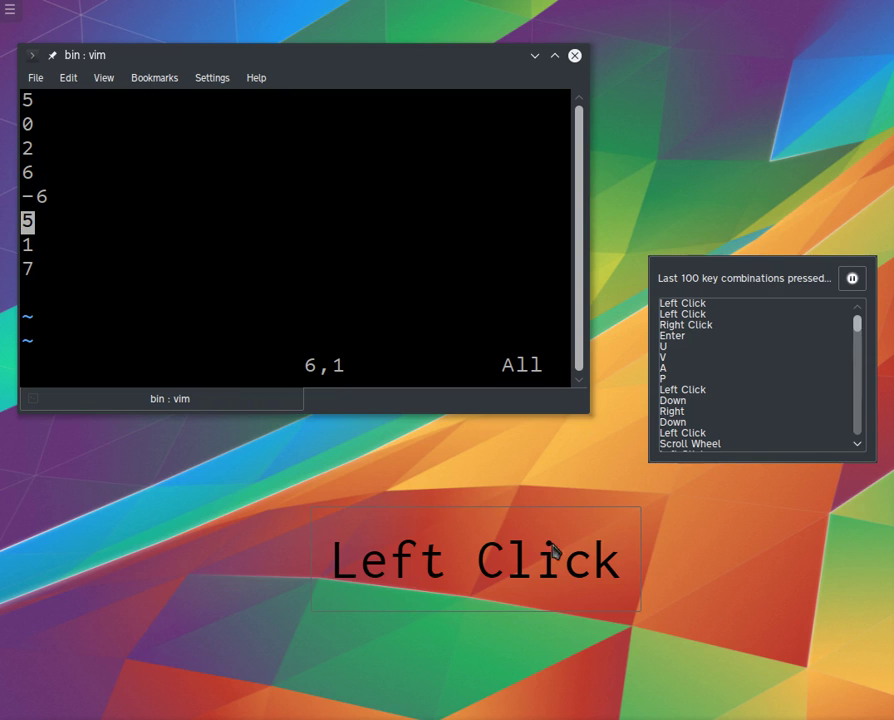
Test how the key display shows the Ctrl, Shift and Alt modifiers on their own
key(ctrl)
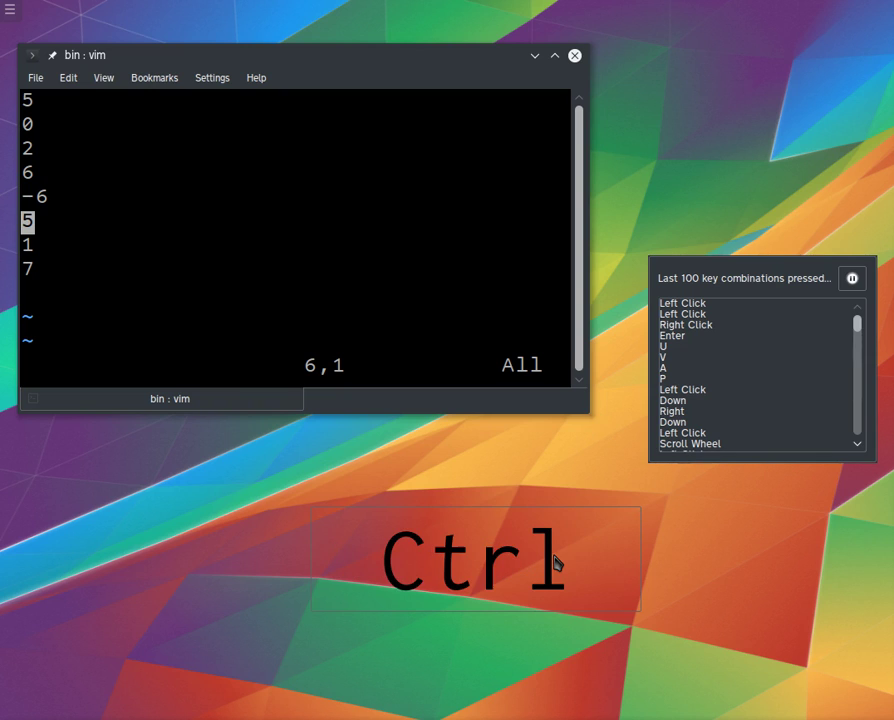
key(shift)
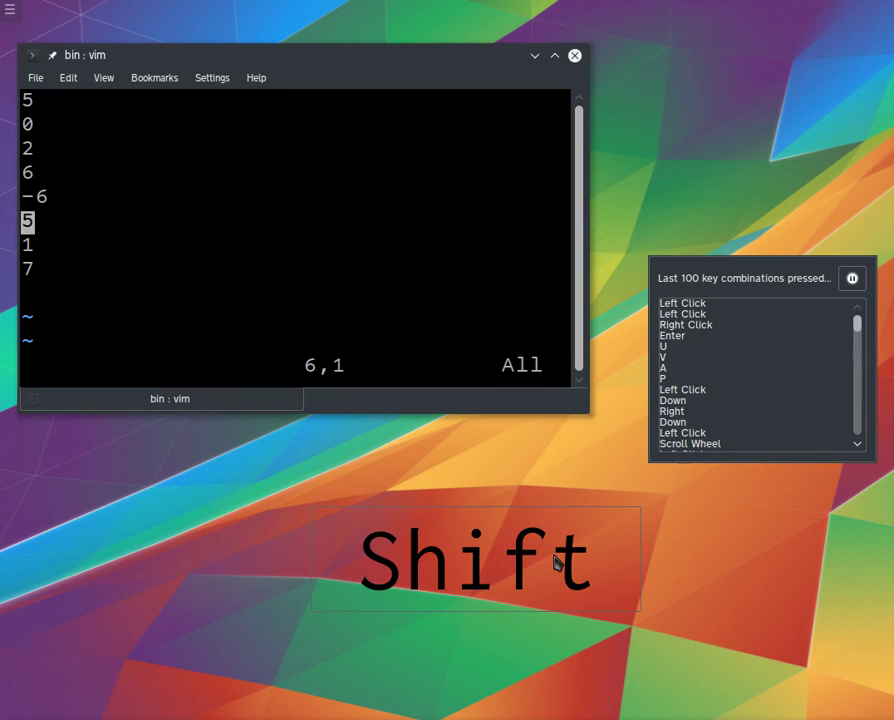
key(ctrl)
key(alt)
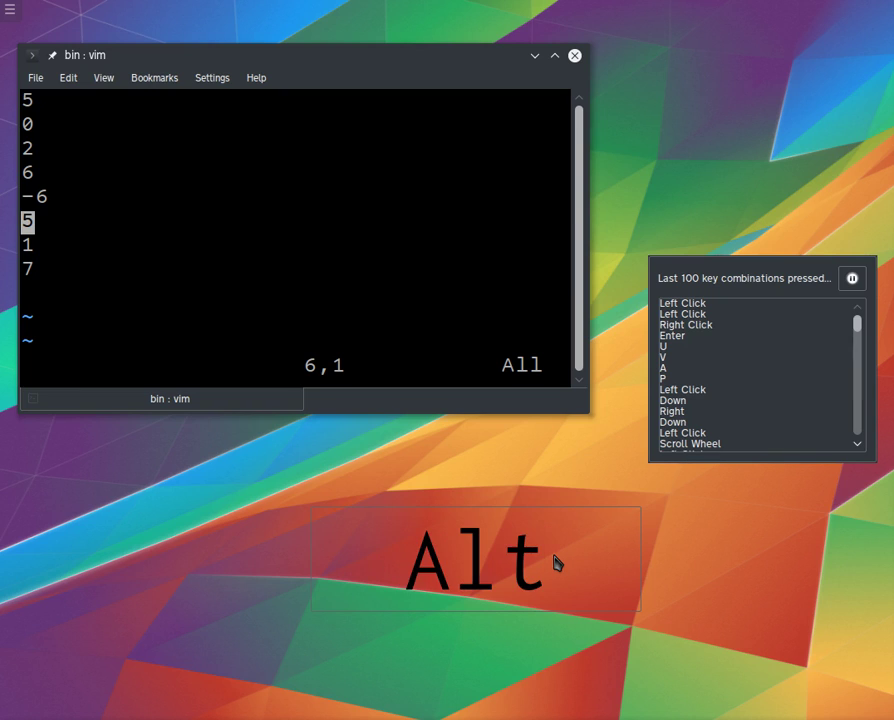
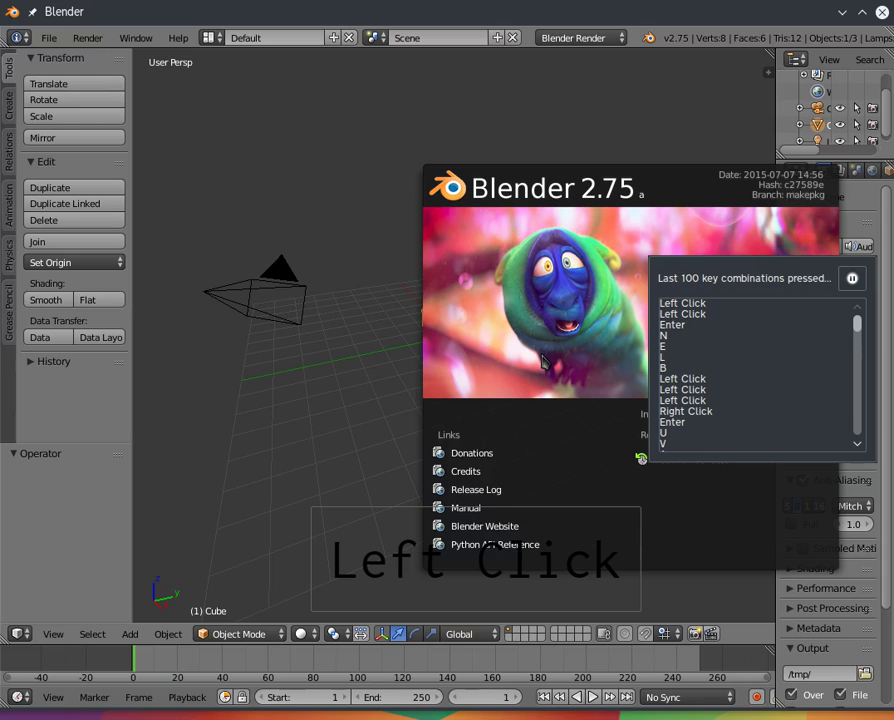
Move the key history window off the Blender splash screen and turn off Show history window for the key display
drag(715, 282, 737, 556)
right_click(580, 555)
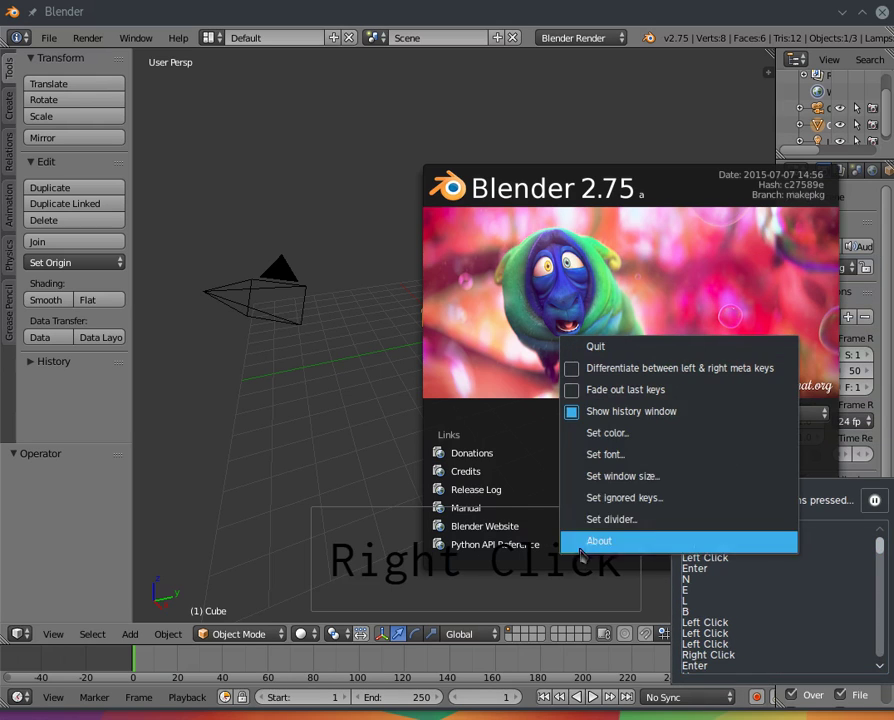
click(620, 411)
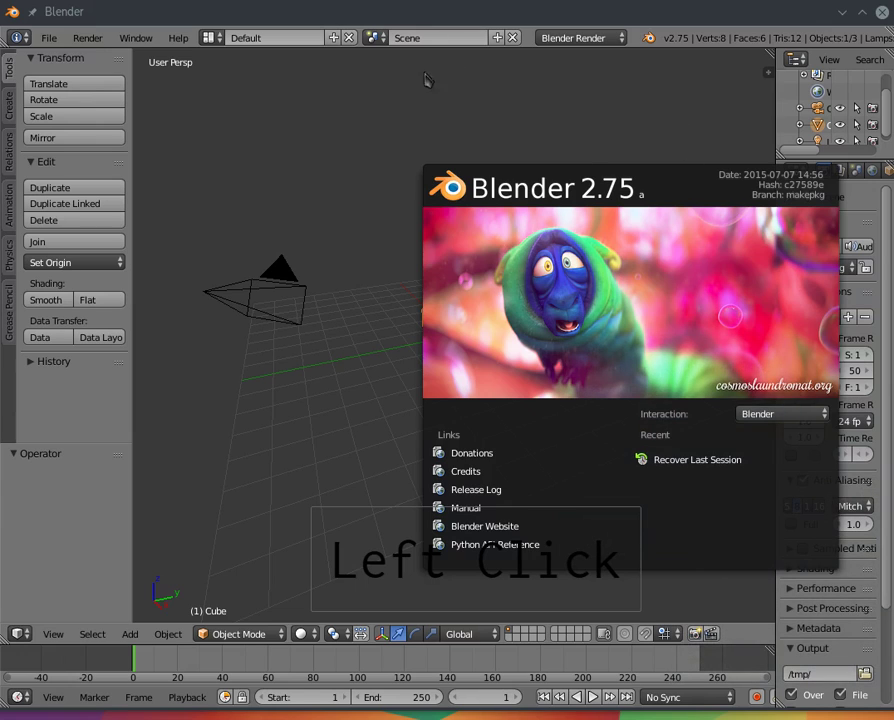
Dismiss the Blender splash screen and inspect the default cube from several angles and distances
click(430, 35)
scroll(486, 358, up, 5)
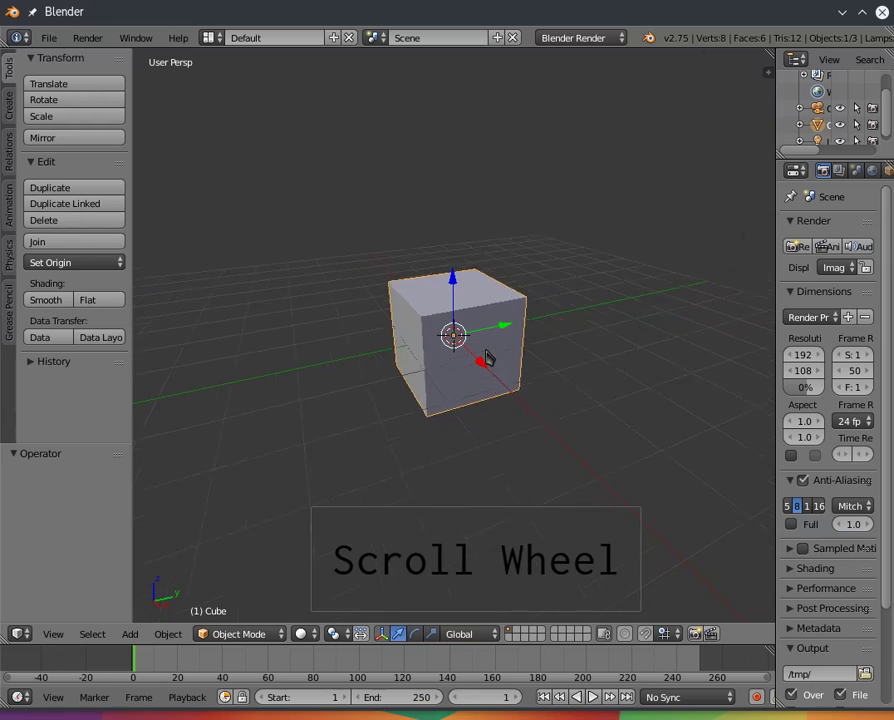
drag(596, 236, 527, 345)
drag(531, 389, 511, 423)
ctrl+scroll(498, 424, down, 2)
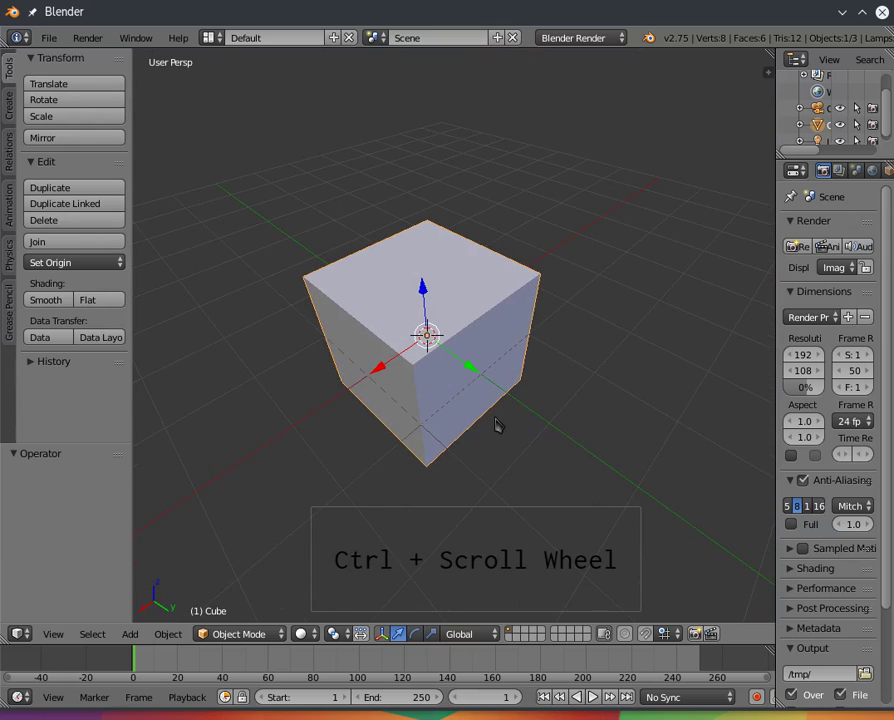
ctrl+scroll(498, 424, up, 2)
scroll(498, 424, up, 1)
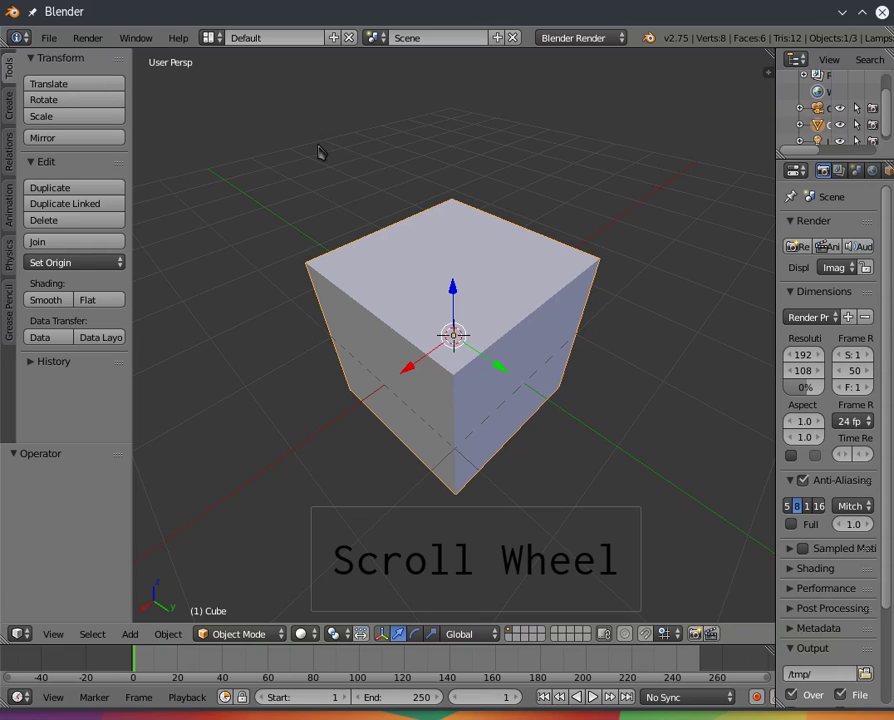
Add a second camera at the 3D cursor and move it up about 1.254 along the Z axis
key(shift)
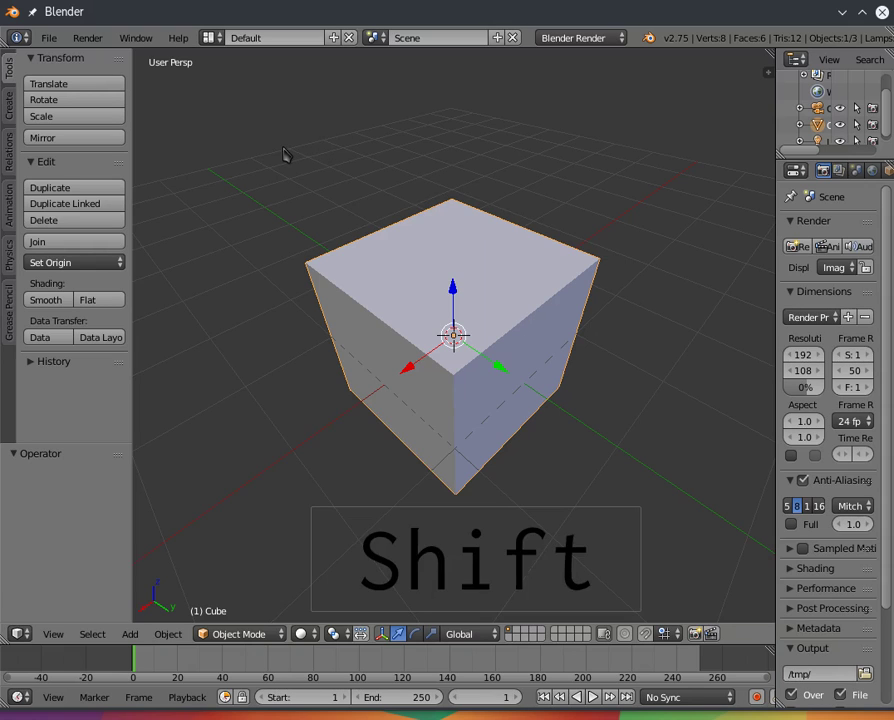
key(shift+a)
mouse_move(287, 152)
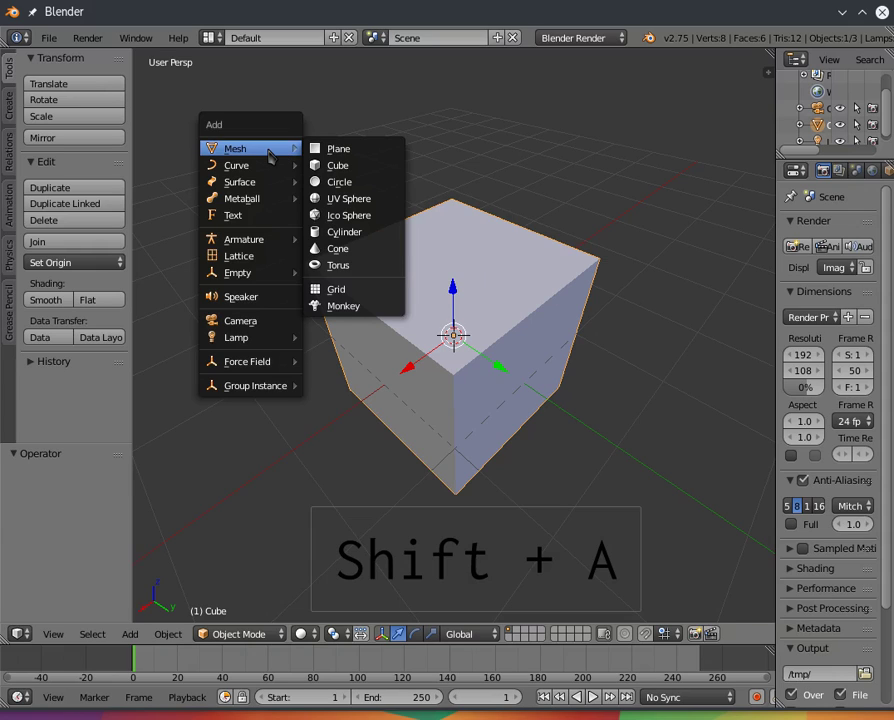
key(r)
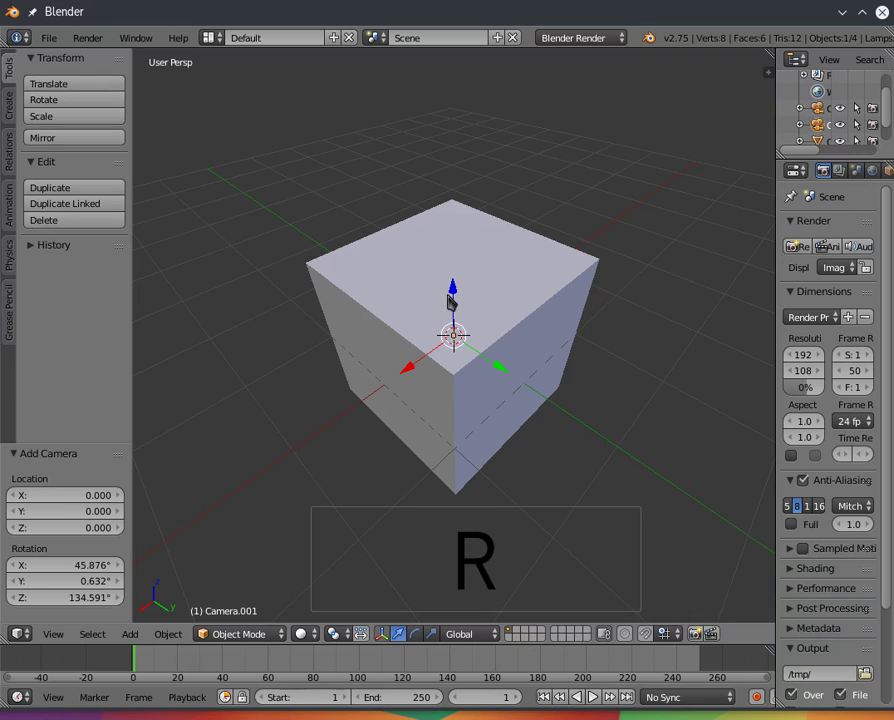
drag(454, 304, 462, 204)
middle_click(570, 474)
drag(501, 344, 196, 341)
Check the scene through the active camera, return to the perspective view and look at the cube from another side
key(KP_0)
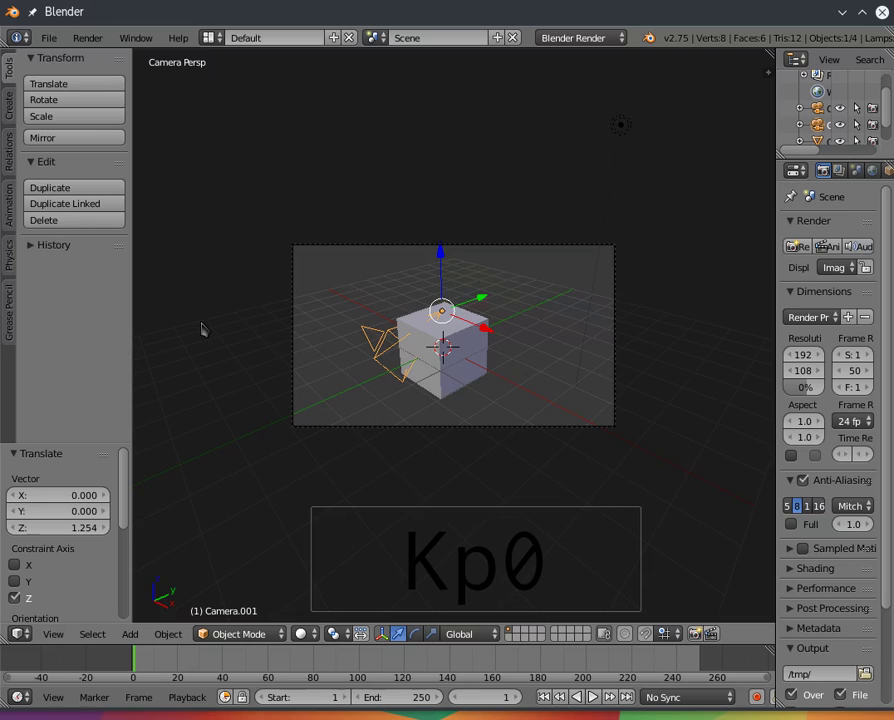
key(KP_0)
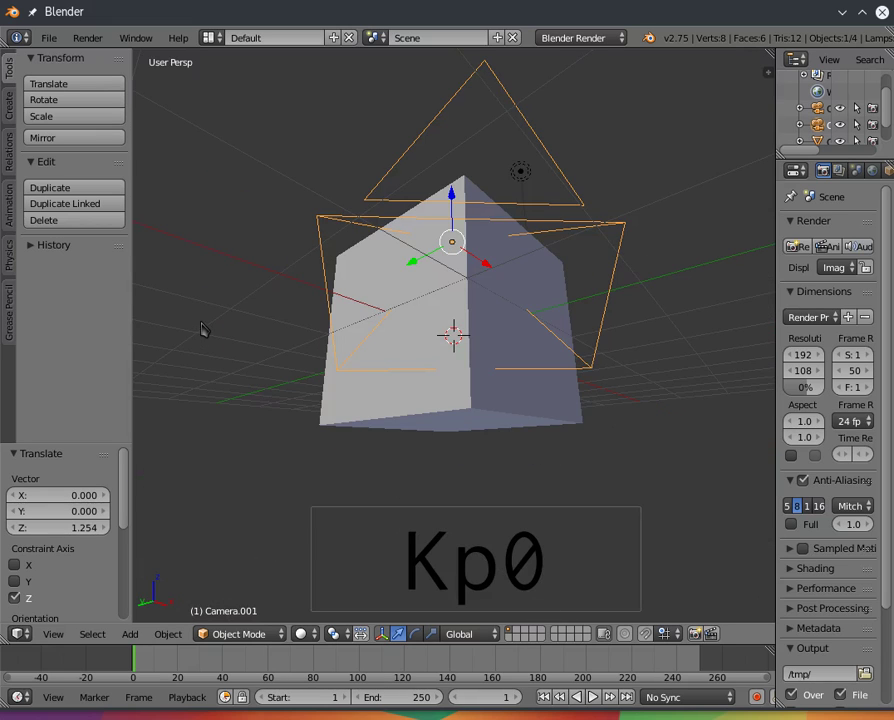
drag(238, 334, 363, 438)
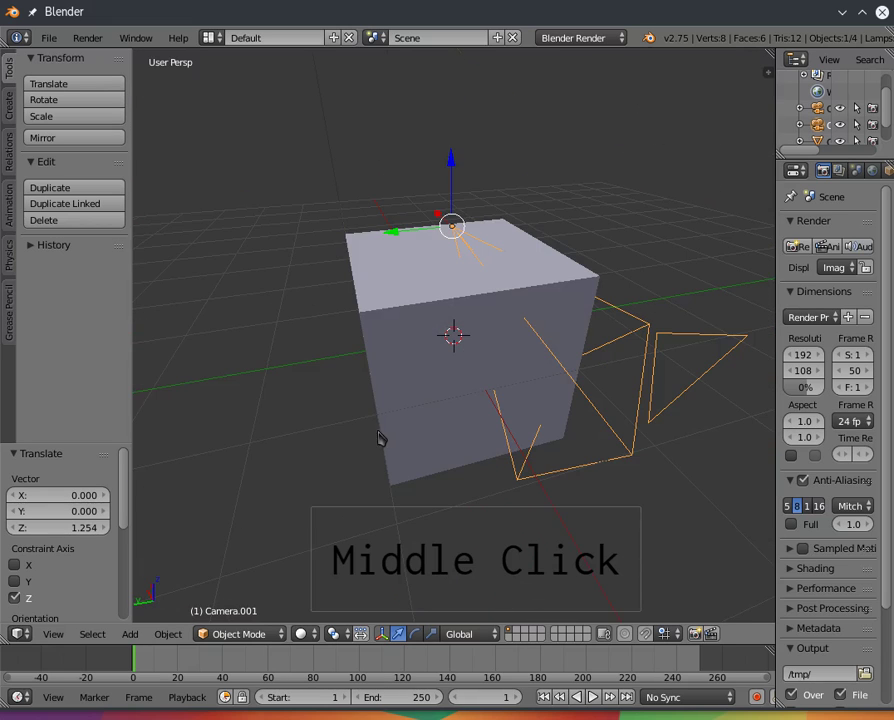
key(shift+a)
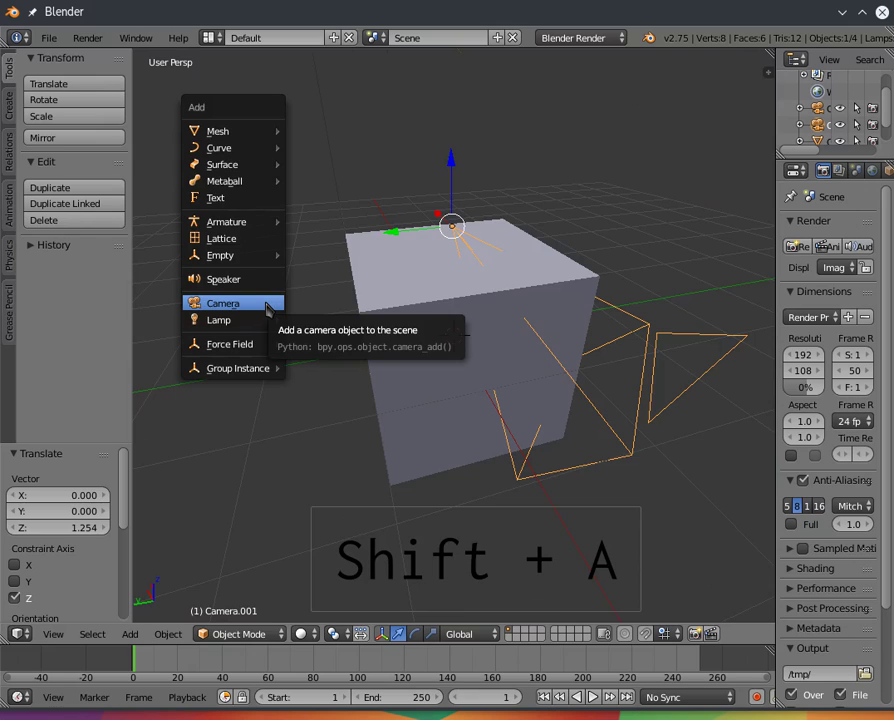
click(453, 335)
key(shift+a)
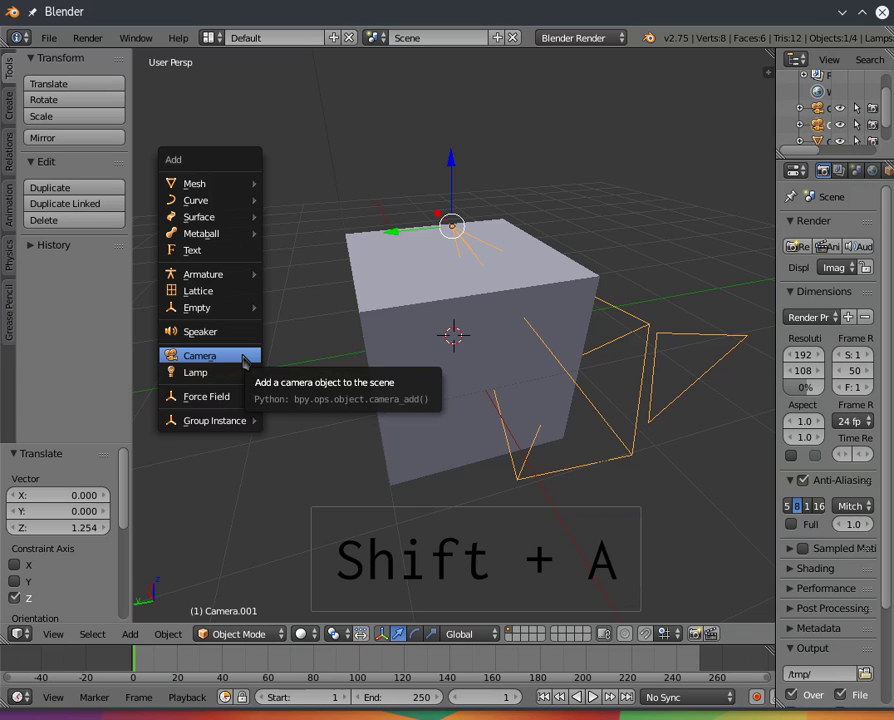
key(Escape)
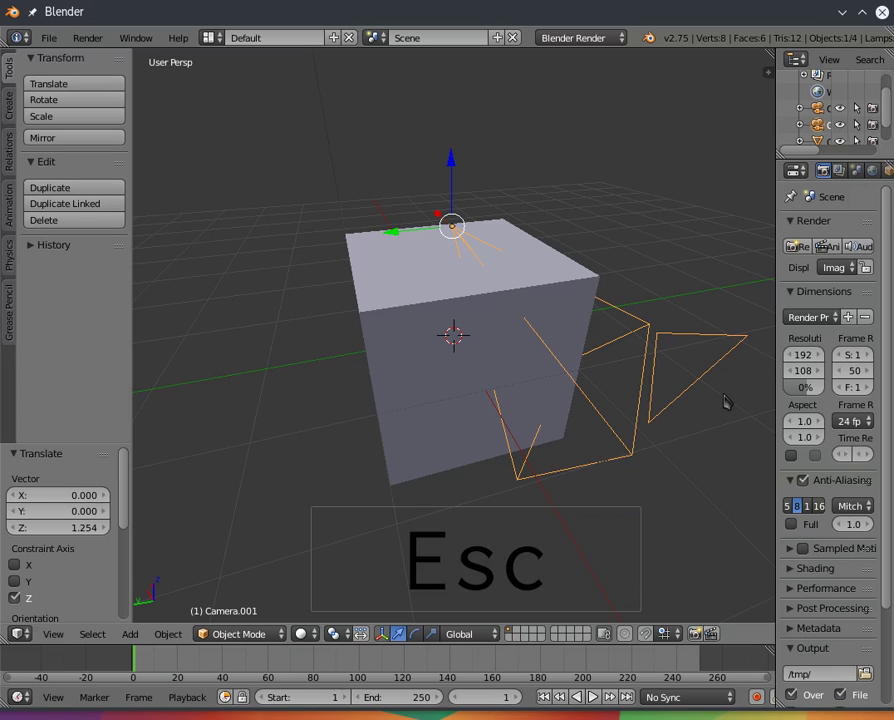
Toggle the camera view on and off once more, and close Blender
key(KP_0)
key(KP_0)
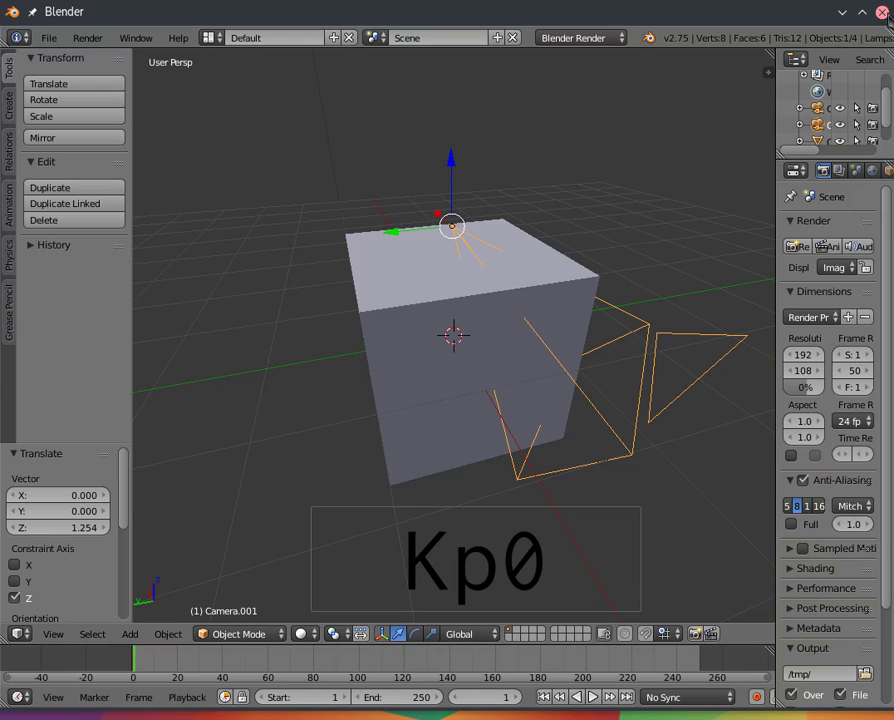
click(882, 12)
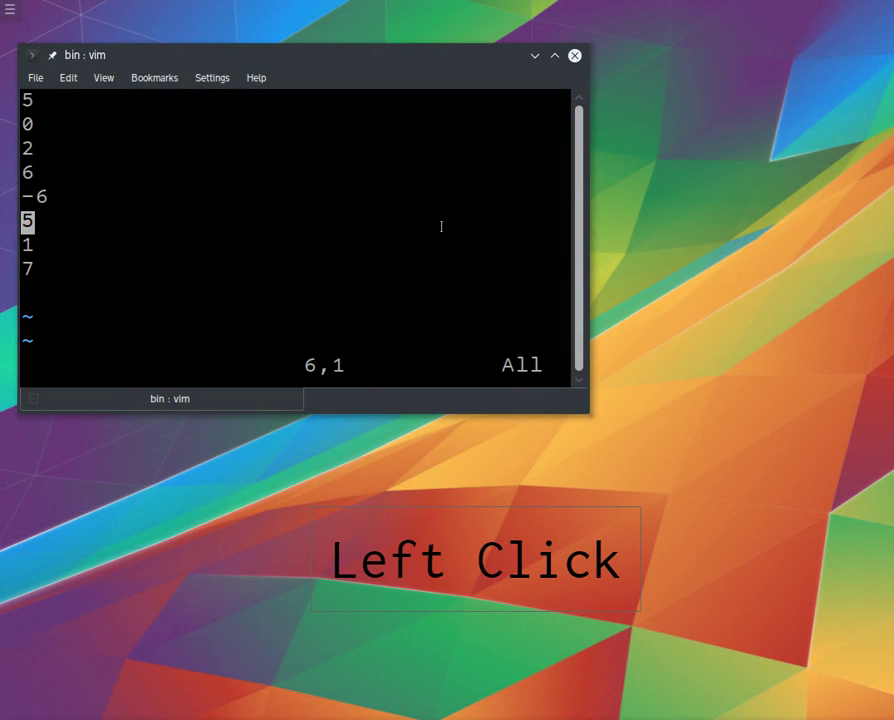
In vim, go to the first line and increment its number to 10
scroll(441, 227, up, 3)
key(ctrl+a)
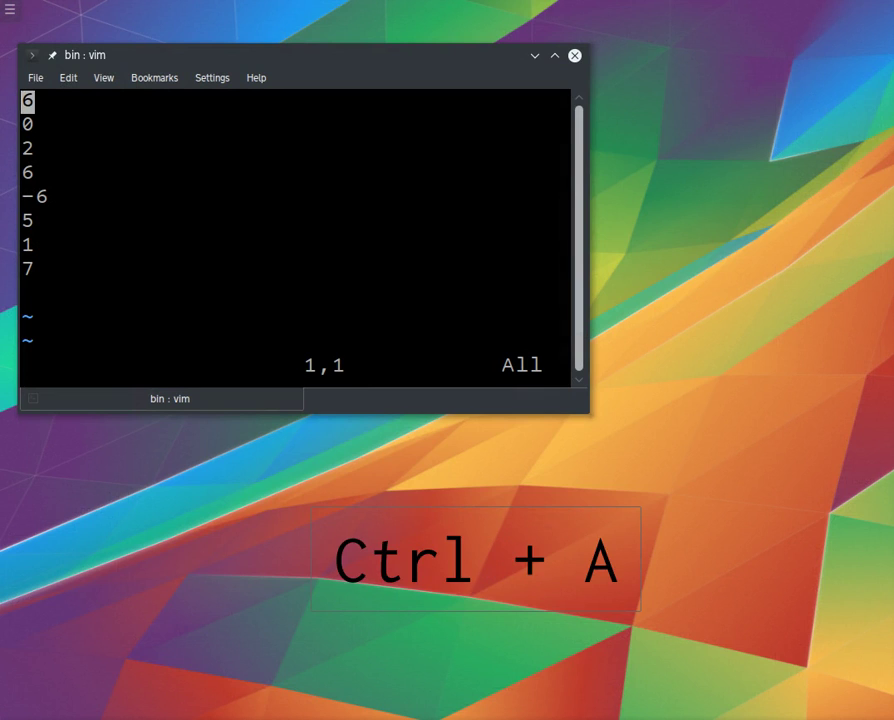
key(ctrl+a)
key(ctrl+a)
key(ctrl+a)
key(ctrl+a)
Place the vim cursor back on line six and turn on Show history window for the key display
scroll(441, 227, down, 3)
scroll(441, 227, up, 1)
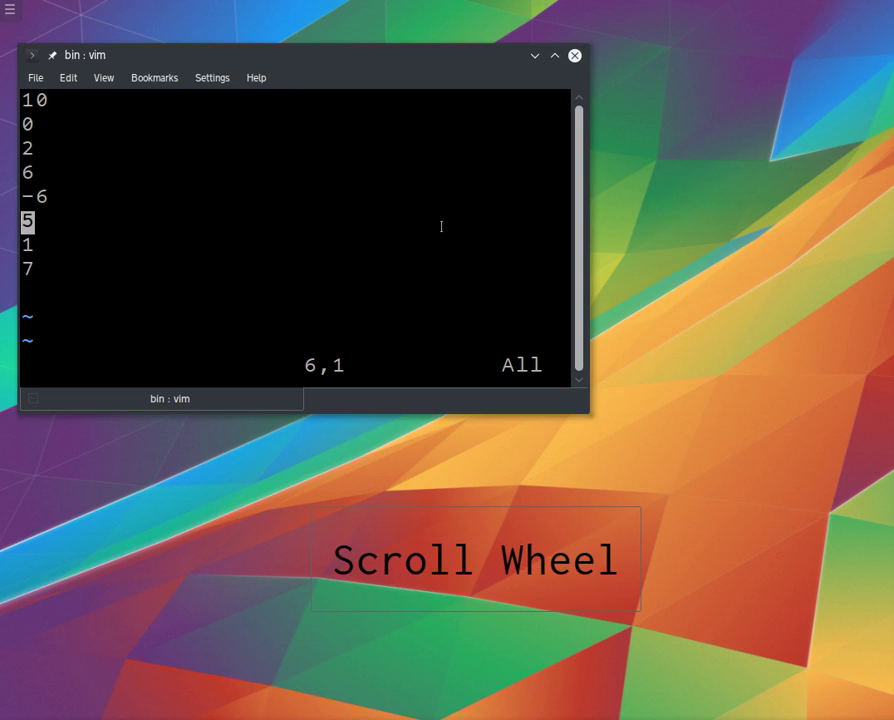
key(ctrl)
right_click(466, 546)
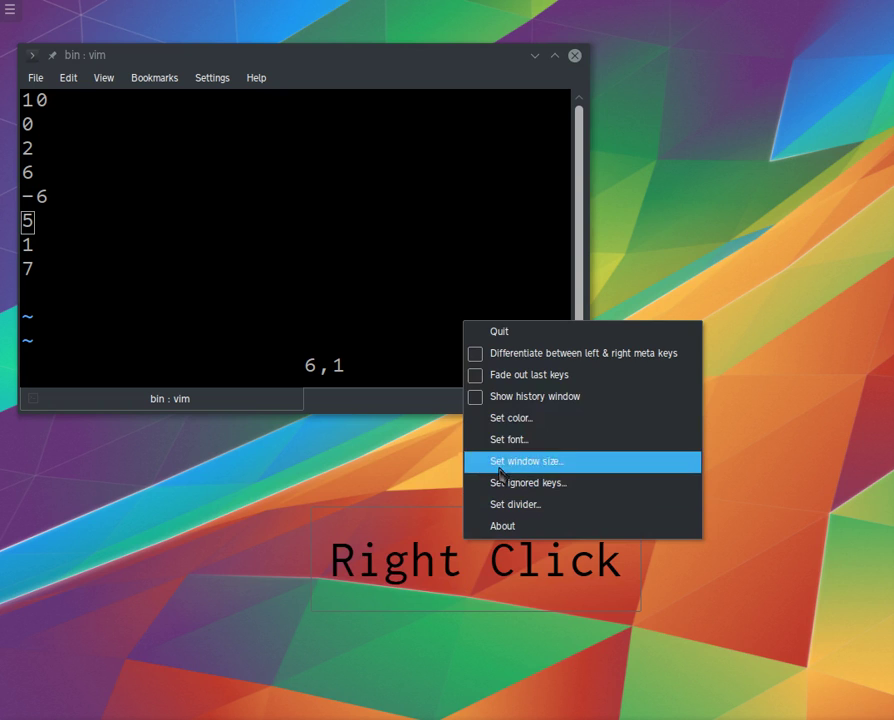
click(495, 397)
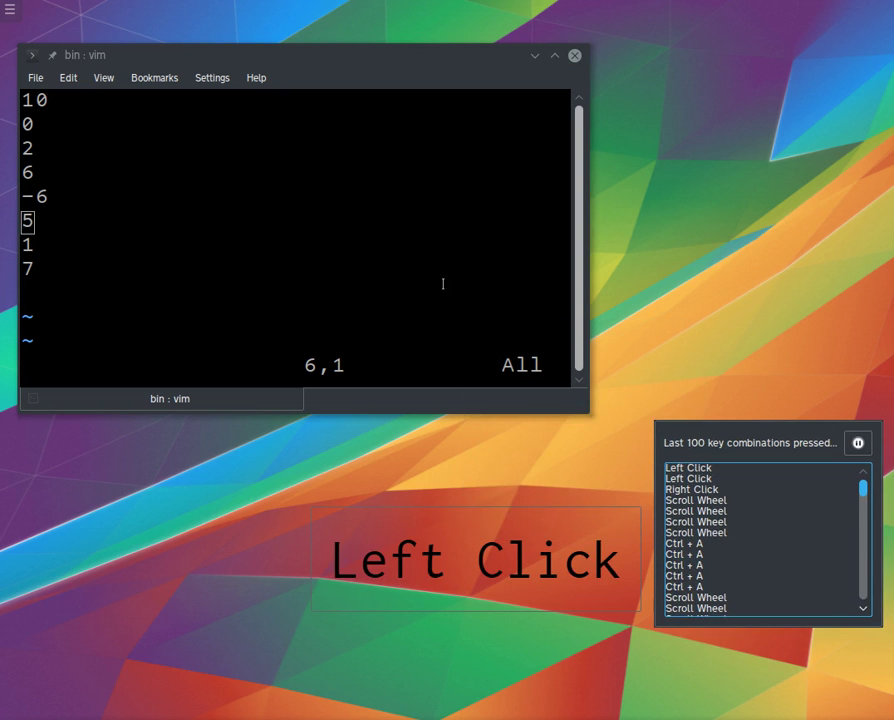
Decrement the number in line six of the vim file to 1
click(396, 50)
key(ctrl+x)
key(3)
key(ctrl+x)
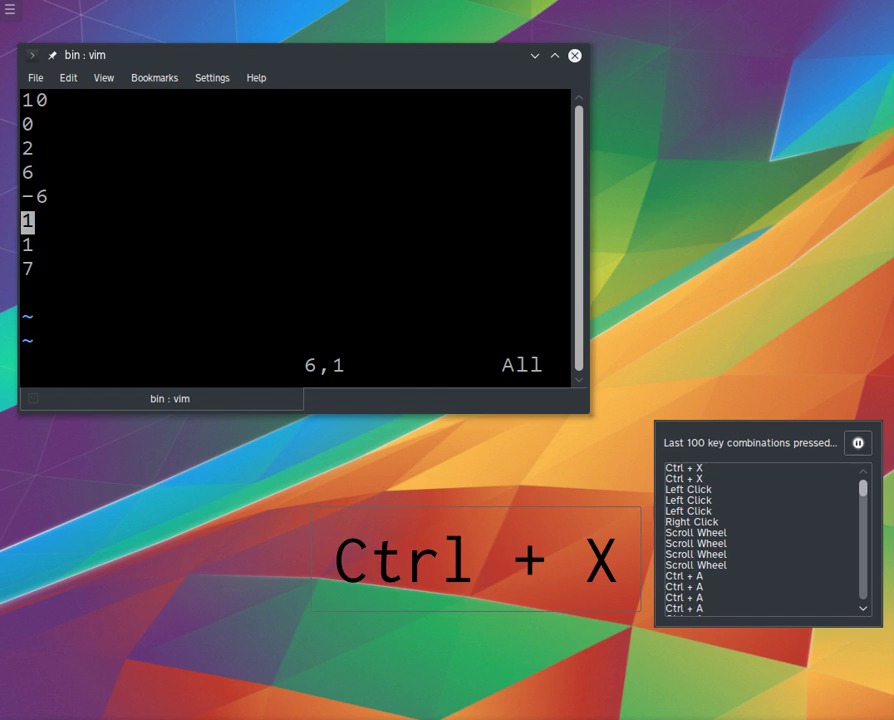
Decrement the number in line six of the vim file to -15 and move the key display further away from the history window
key(1)
key(3)
key(ctrl+x)
key(3)
key(ctrl+x)
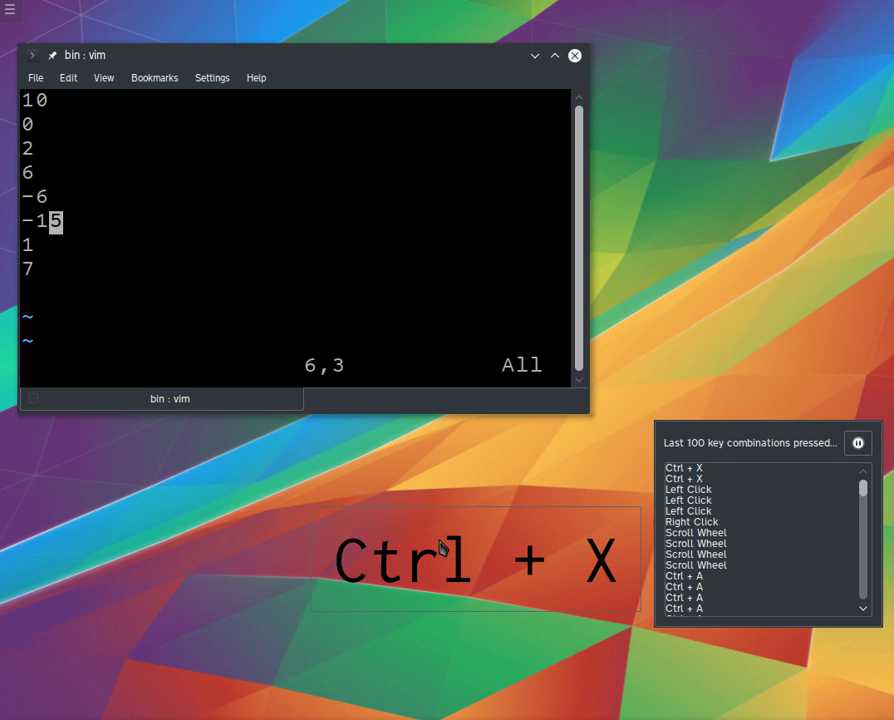
drag(512, 582, 384, 597)
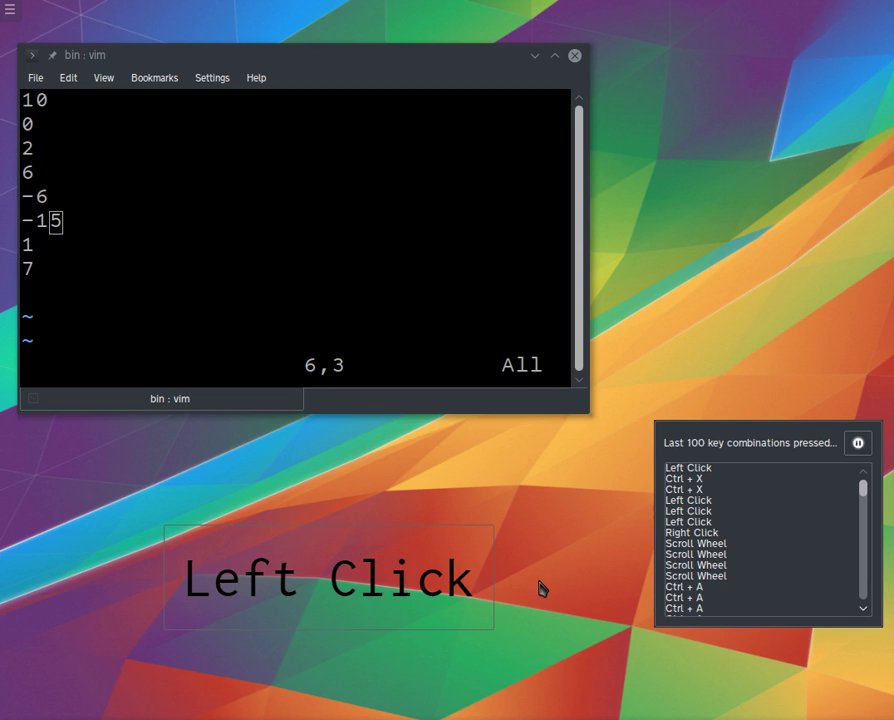
Open a second terminal tab and open ~/Workspace/QKeysOnScreen/QKeysOnScreen in vim
click(459, 187)
key(ctrl+shift+t)
text(vim )
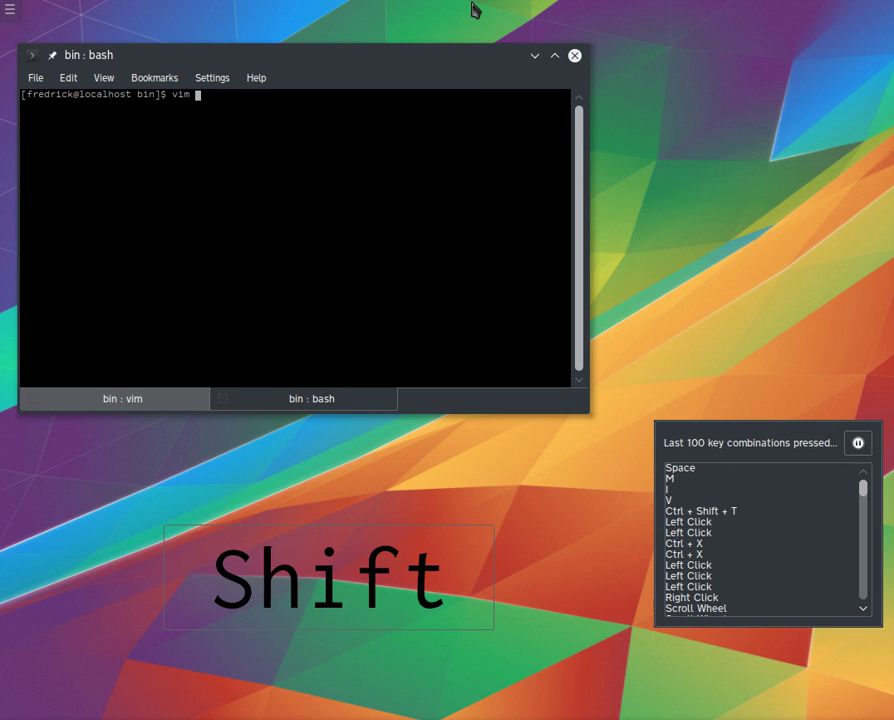
text(~/W)
key(Tab)
text(Qk)
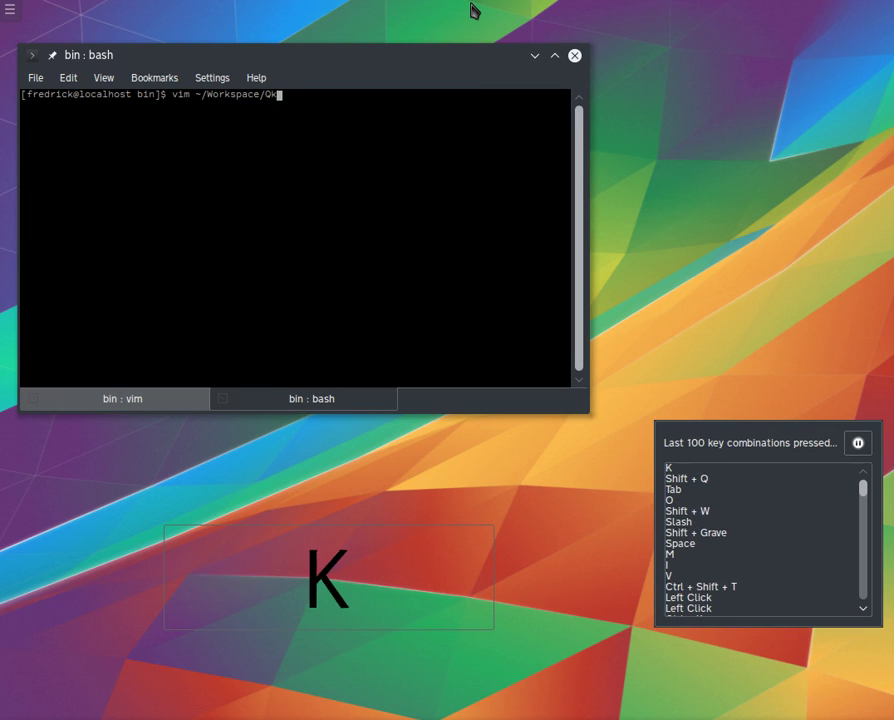
key(BackSpace)
text(KeysOnScreen')
key(Tab)
text(Q)
key(BackSpace)
text(')
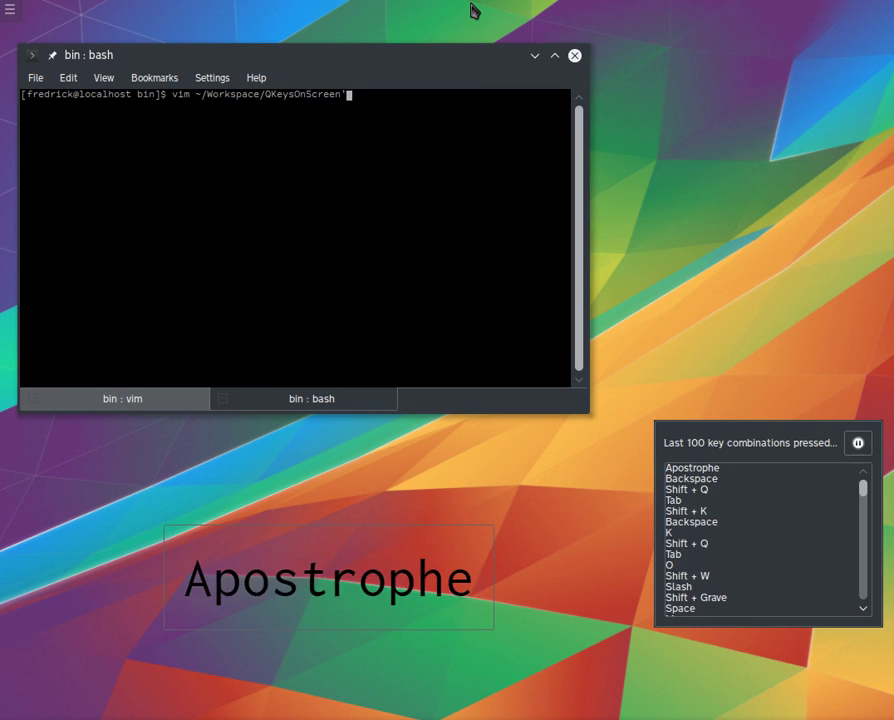
key(BackSpace)
text(/QK)
key(Tab)
key(Return)
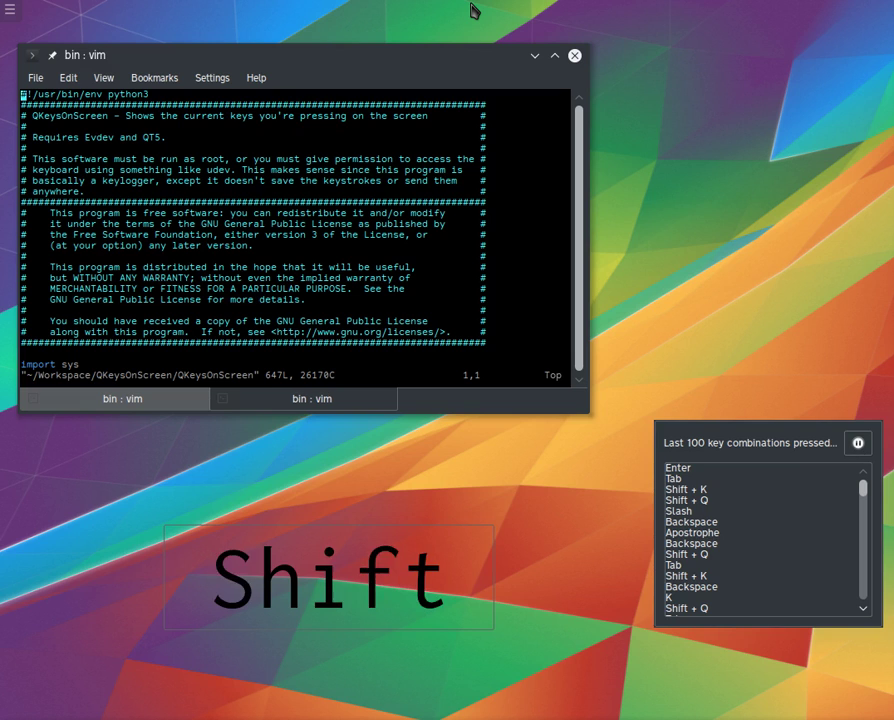
Jump to the last line of the QKeysOnScreen script and turn on line numbers in vim
key(shift+g)
text(:set nu)
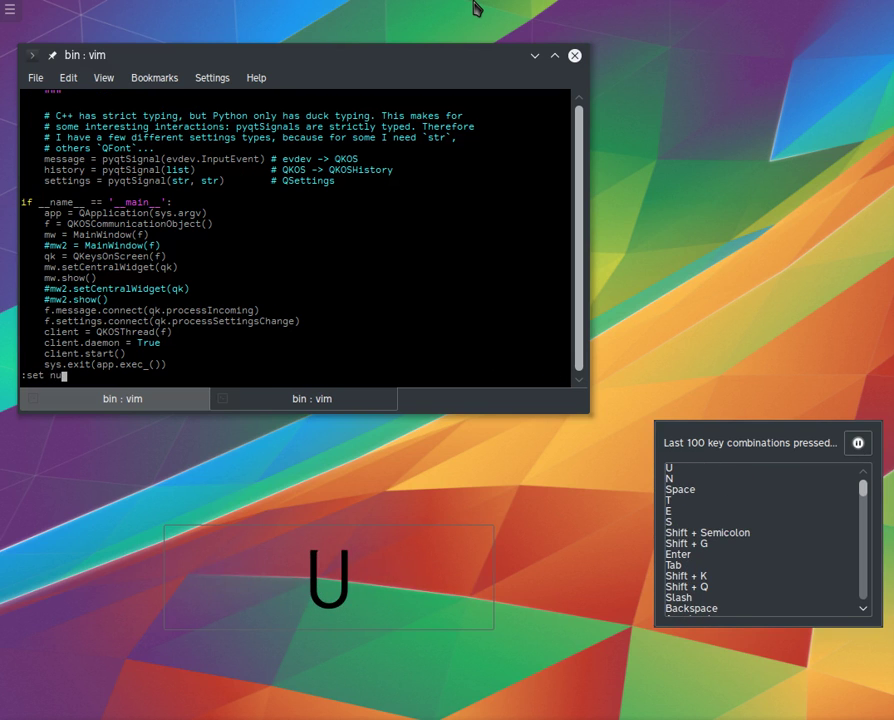
key(Return)
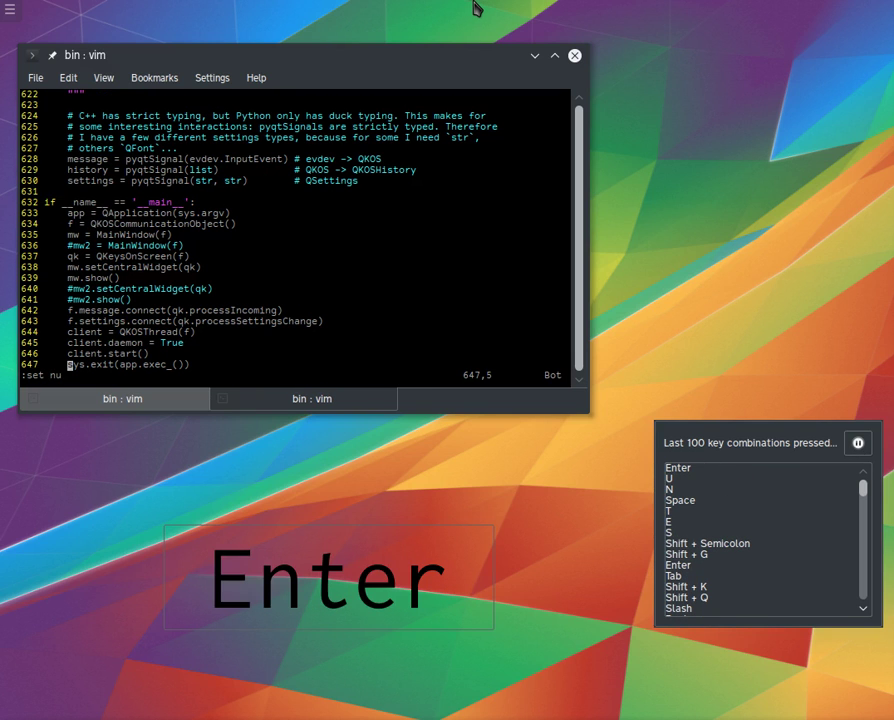
Examine the QKeysOnScreen source code from its first line through the initUI method of the QKOSArrayDialog class
key(g)
key(g)
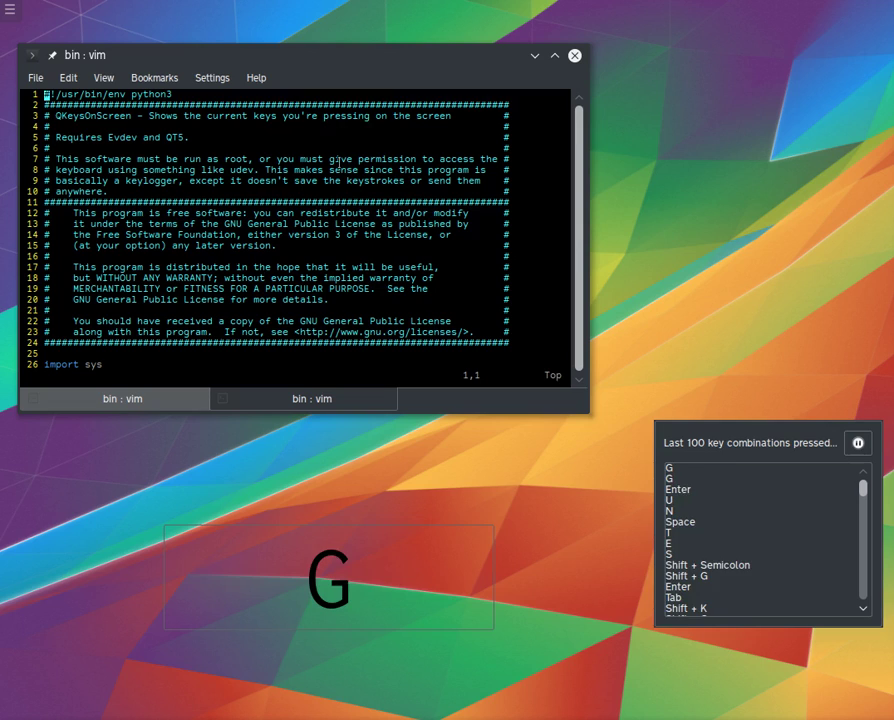
scroll(411, 203, down, 10)
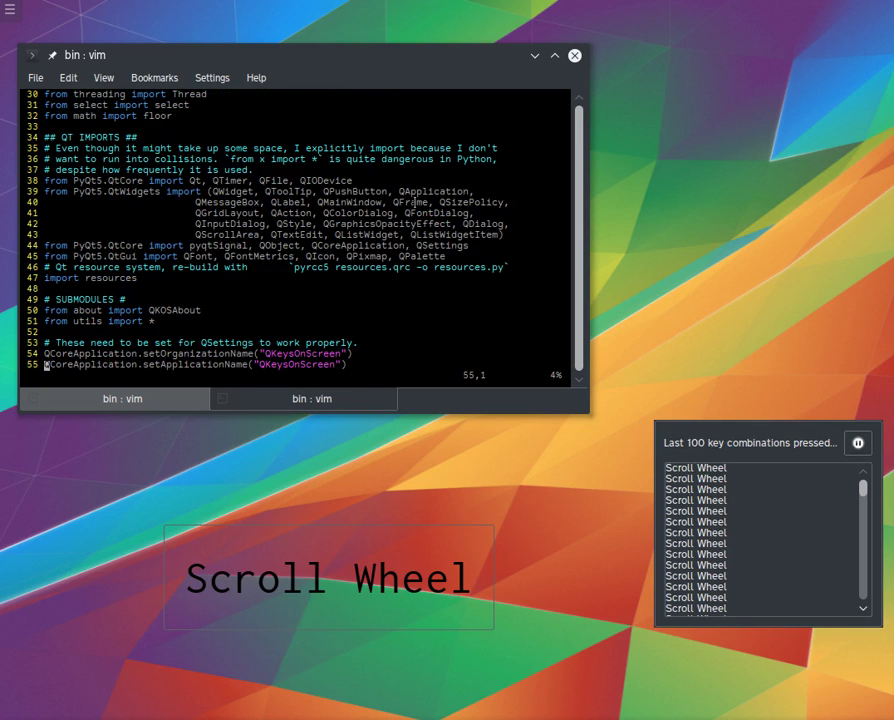
scroll(414, 202, down, 5)
scroll(418, 202, down, 20)
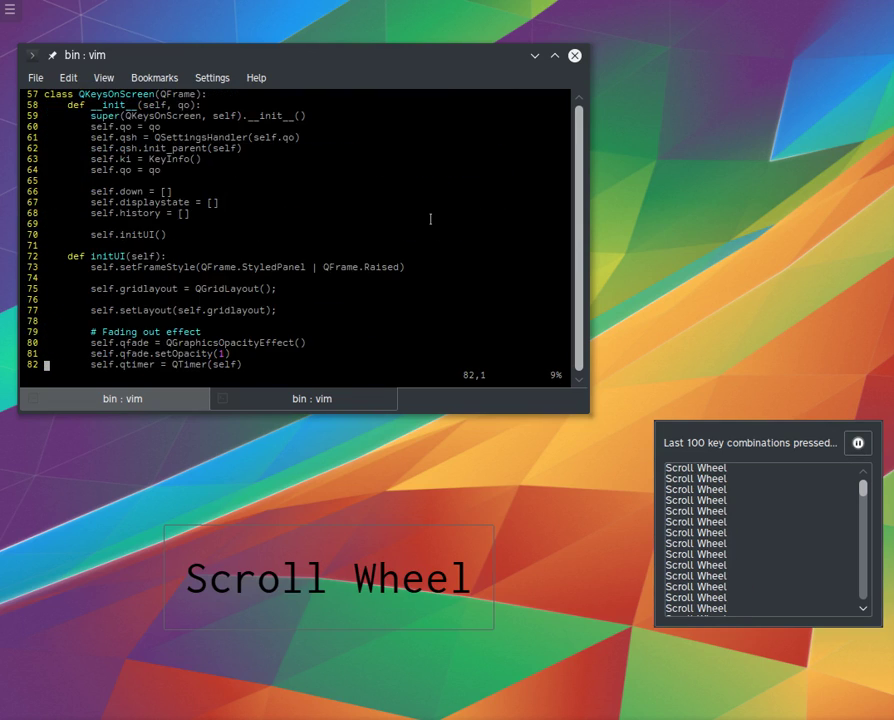
scroll(430, 219, down, 20)
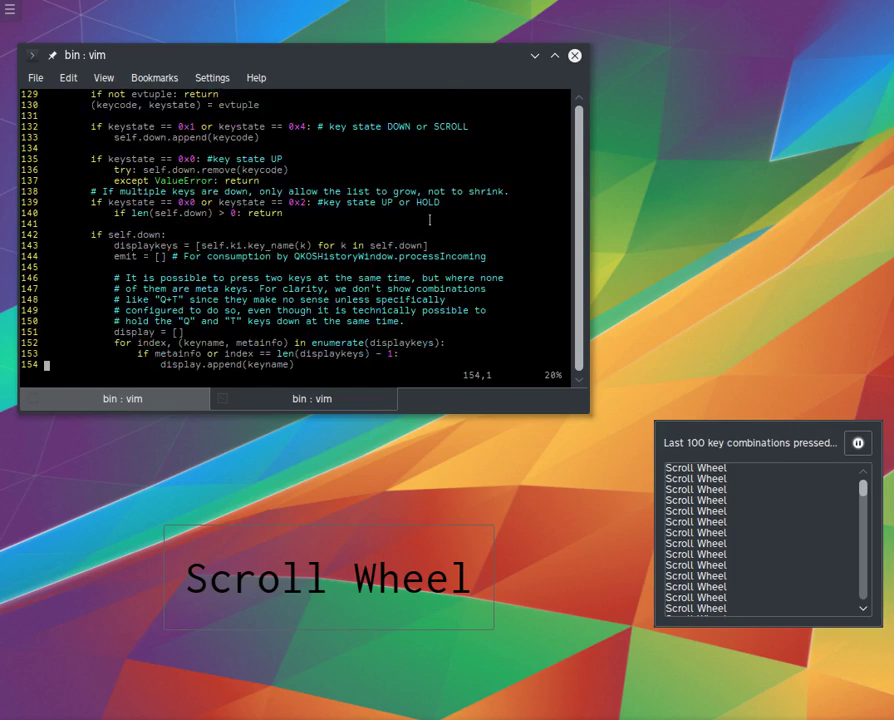
scroll(429, 221, down, 20)
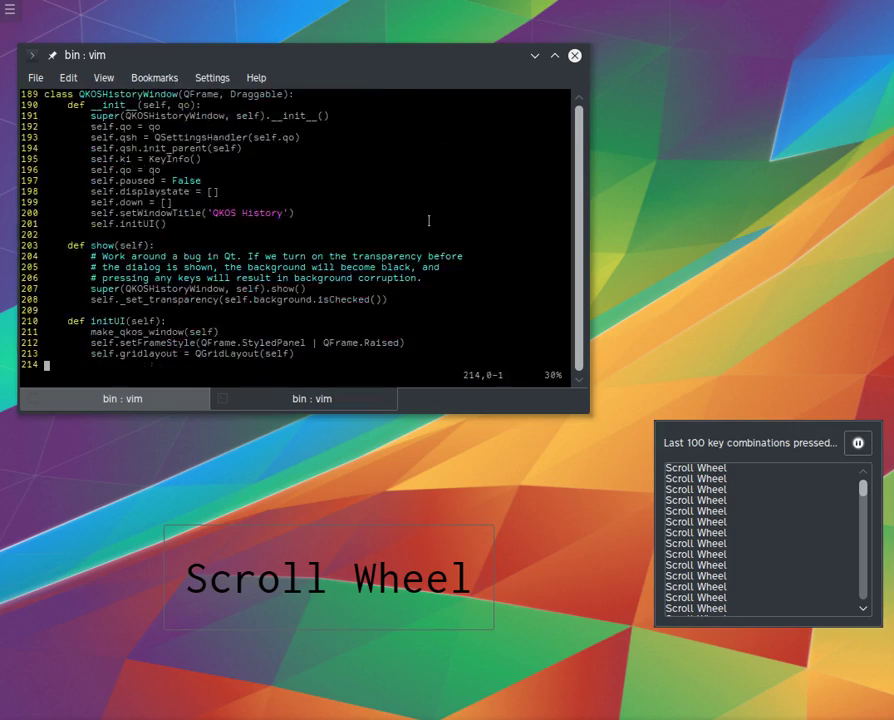
scroll(429, 223, down, 19)
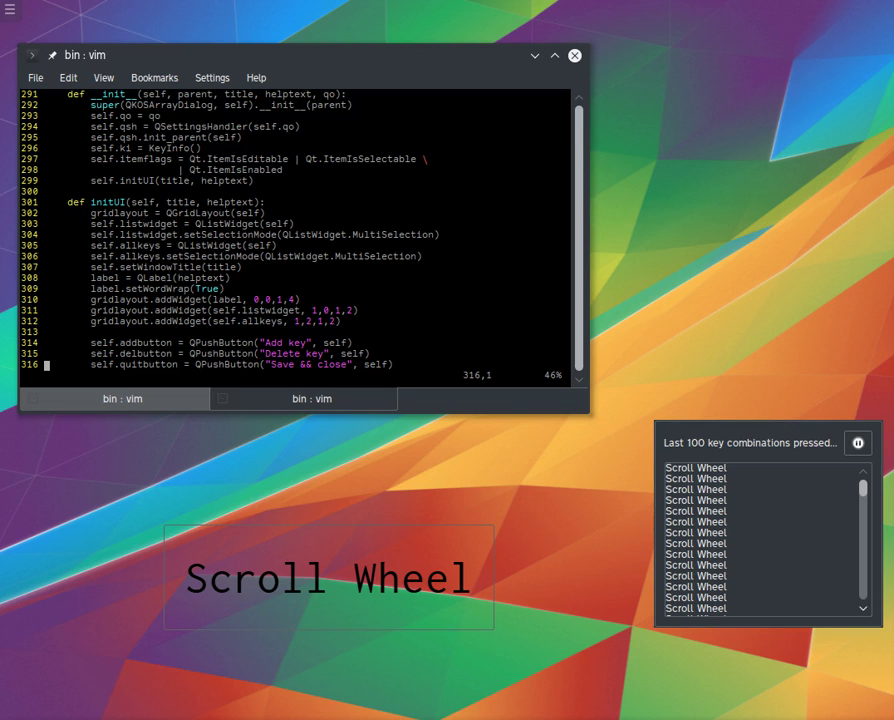
Open the About dialog of the key display and place it over the terminal window, clear of the key display
right_click(394, 591)
click(410, 572)
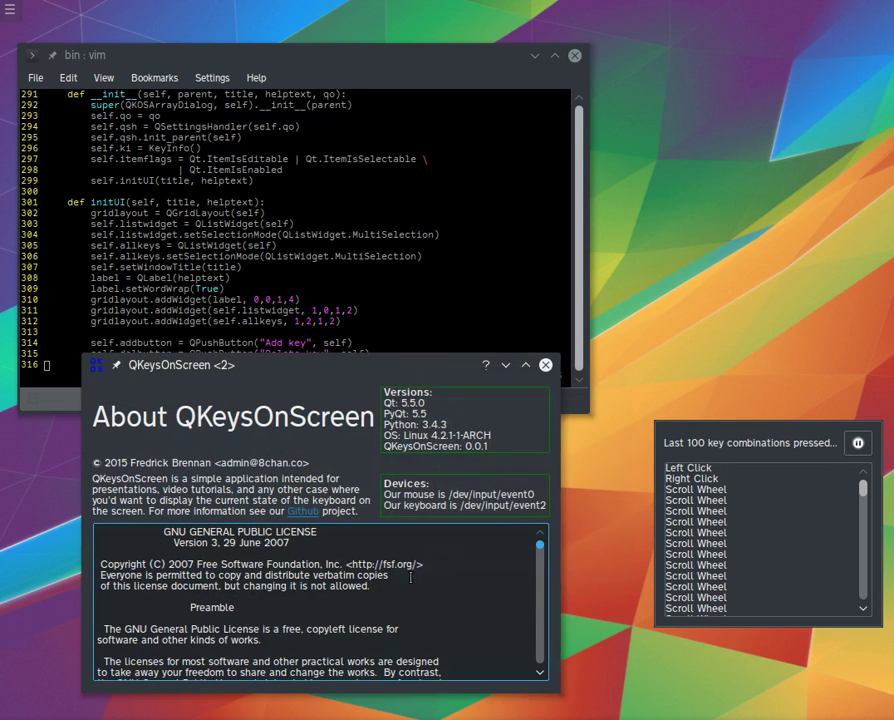
click(322, 378)
drag(322, 378, 350, 109)
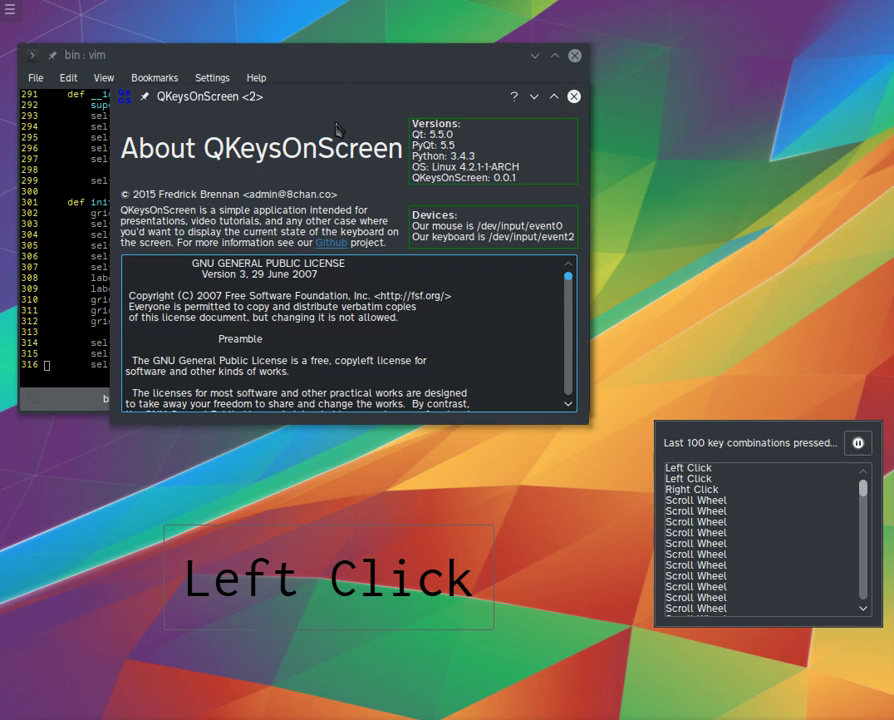
click(313, 130)
drag(313, 130, 242, 142)
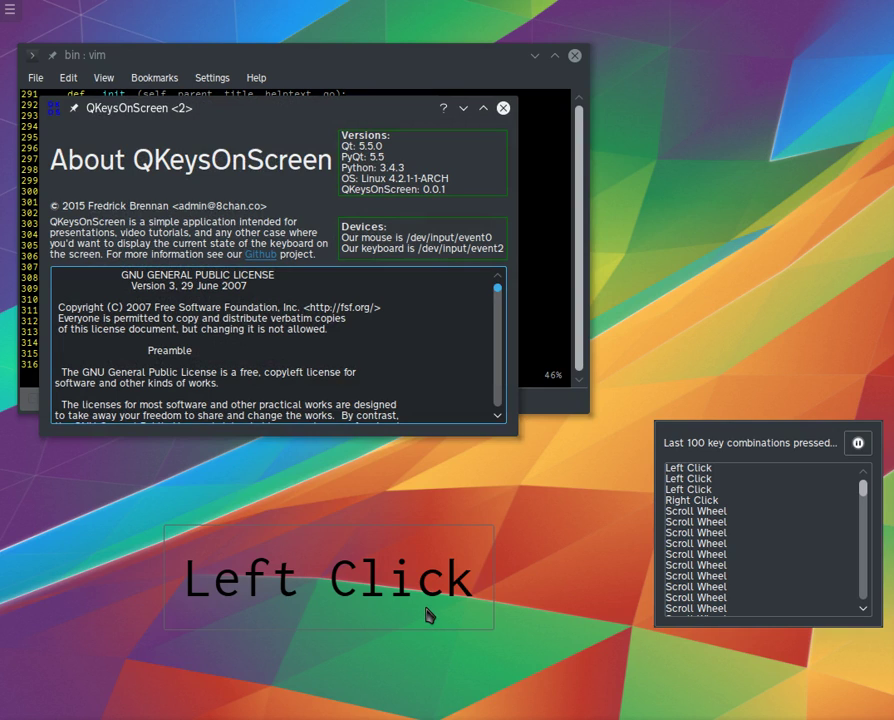
Open the ignored keys settings, move the dialog clear of the key display and add two new entries
right_click(405, 605)
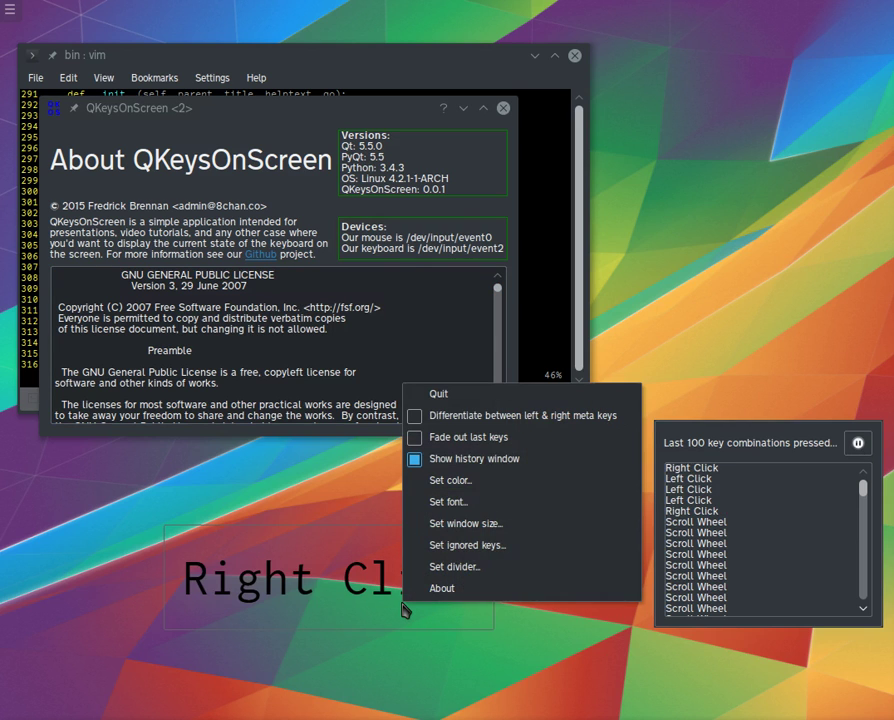
click(490, 547)
mouse_move(343, 469)
mouse_down()
mouse_move(553, 449)
mouse_move(565, 188)
mouse_up()
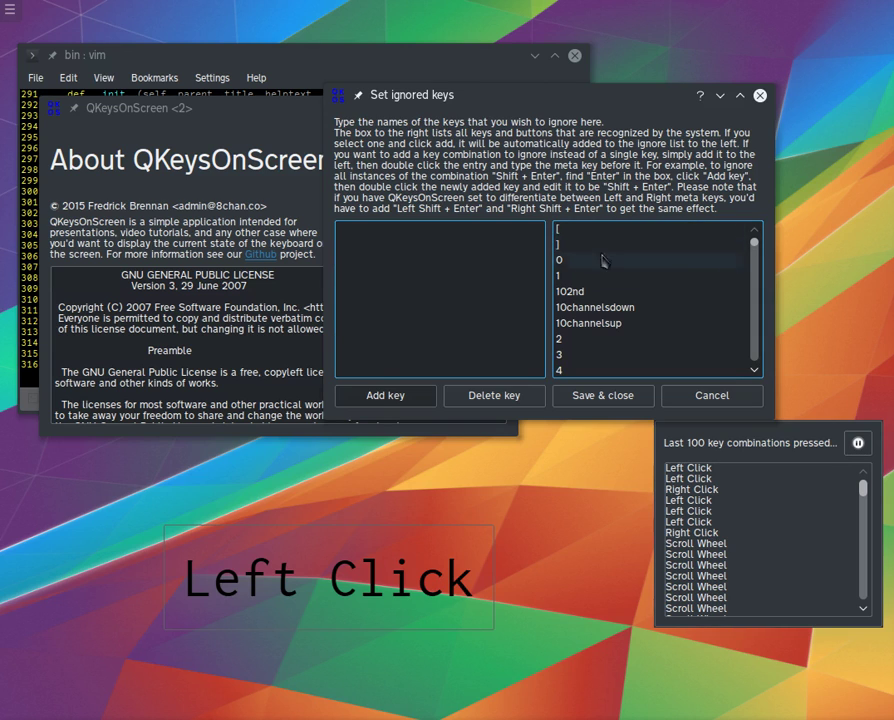
click(377, 397)
click(377, 397)
Name the two ignored key entries Left Click and Right Click, and save the list
click(347, 230)
double_click(347, 230)
text(Left)
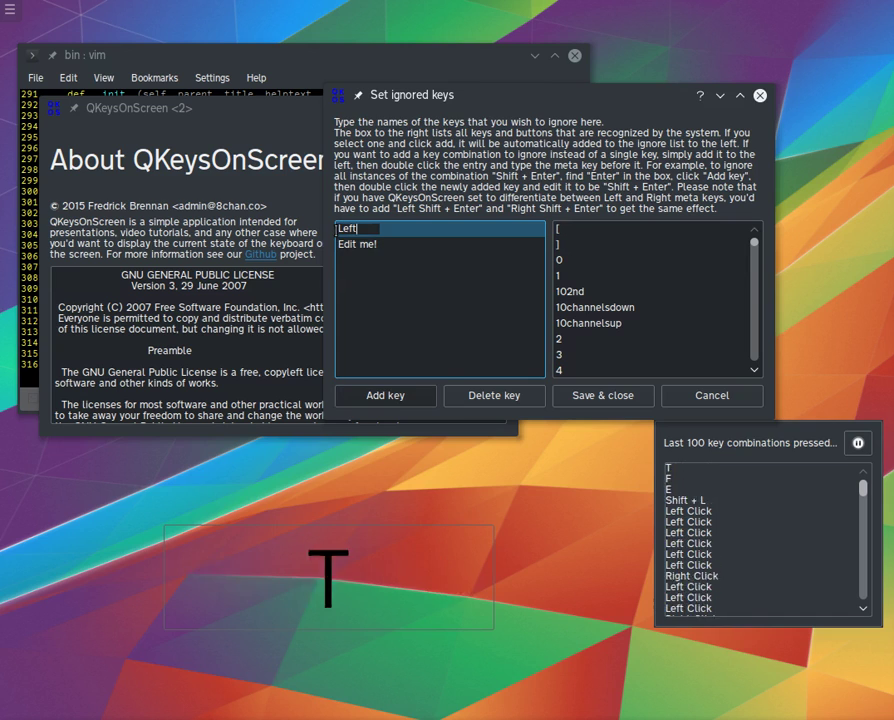
text( Click)
key(Return)
double_click(362, 246)
text(Right Click)
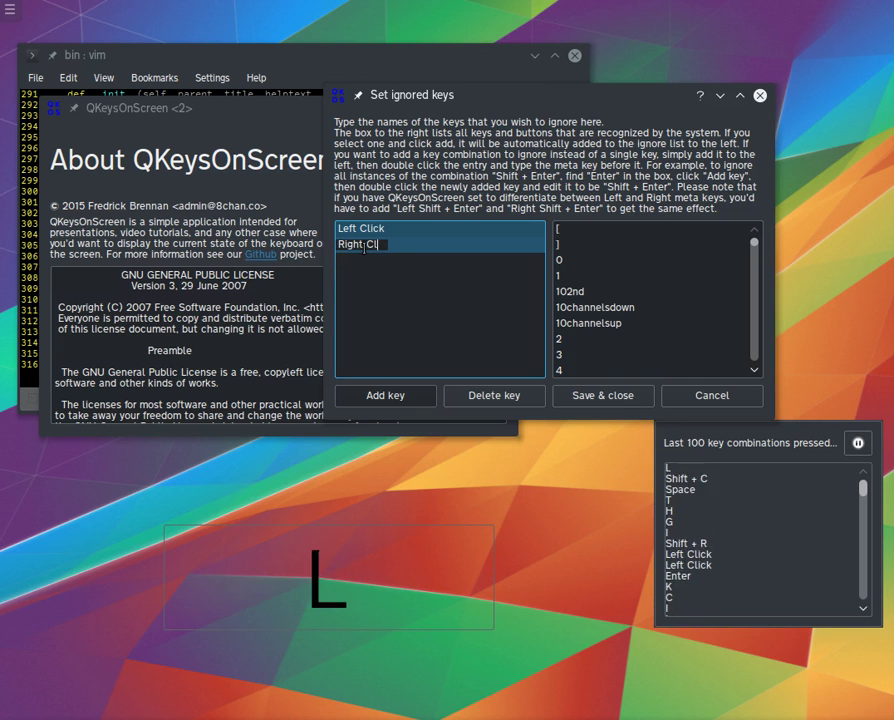
key(Return)
click(584, 396)
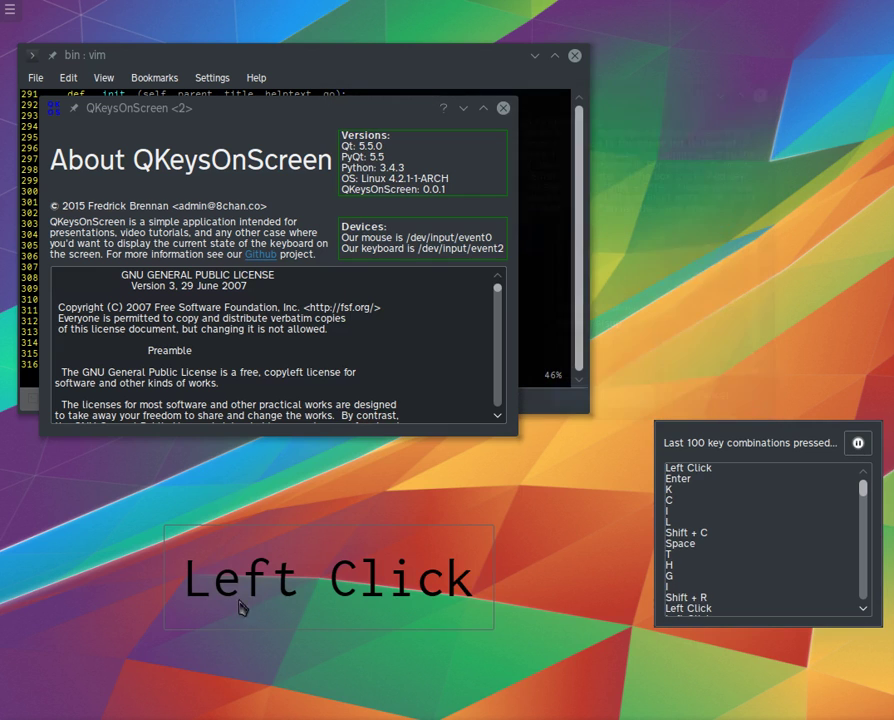
Test the ignored keys on the key display with a secondary mouse click, Ctrl and the scroll wheel
right_click(270, 596)
key(ctrl)
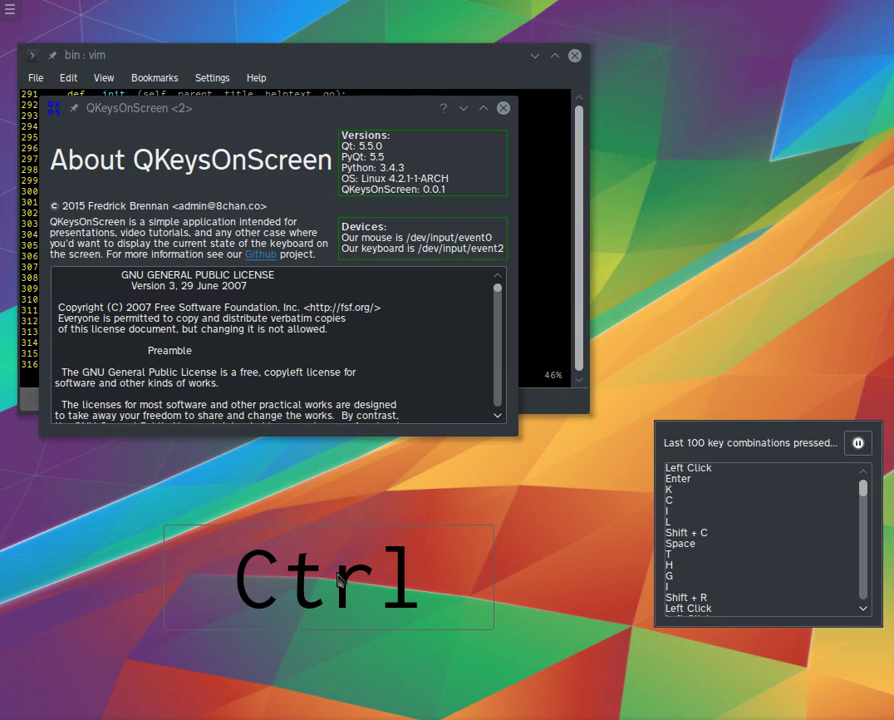
scroll(392, 577, down, 1)
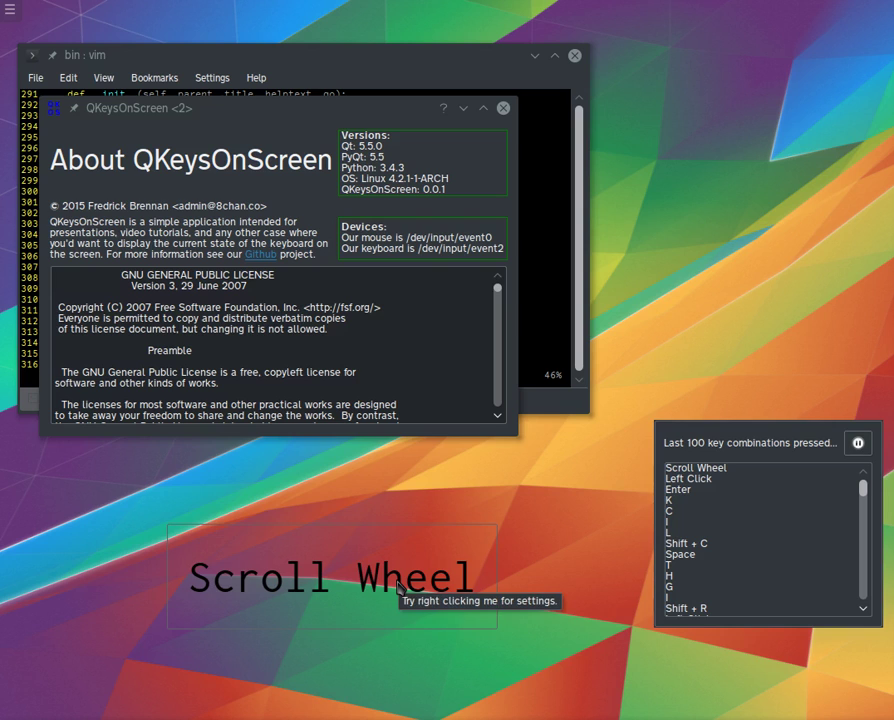
Open the divider setting of the key display and run ibus-daemon from the desktop's command launcher
right_click(405, 583)
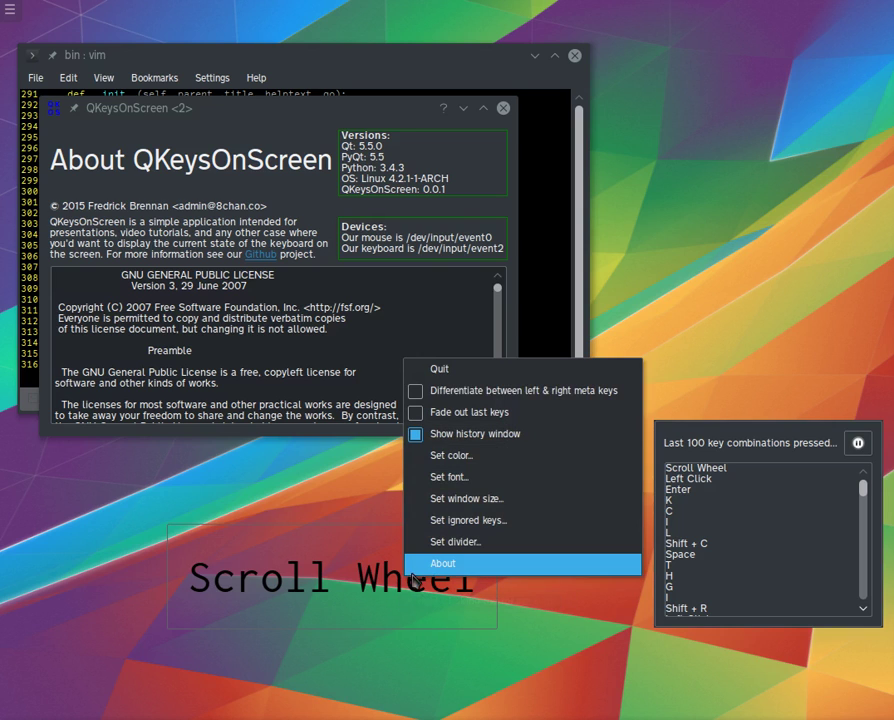
click(437, 543)
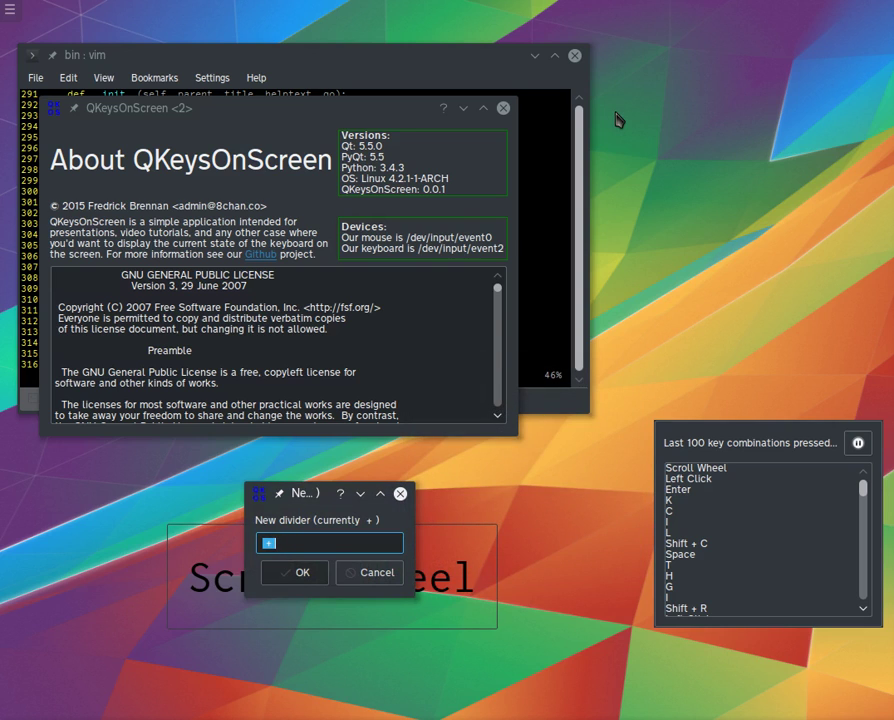
key(alt+space)
text(ibus-daemon)
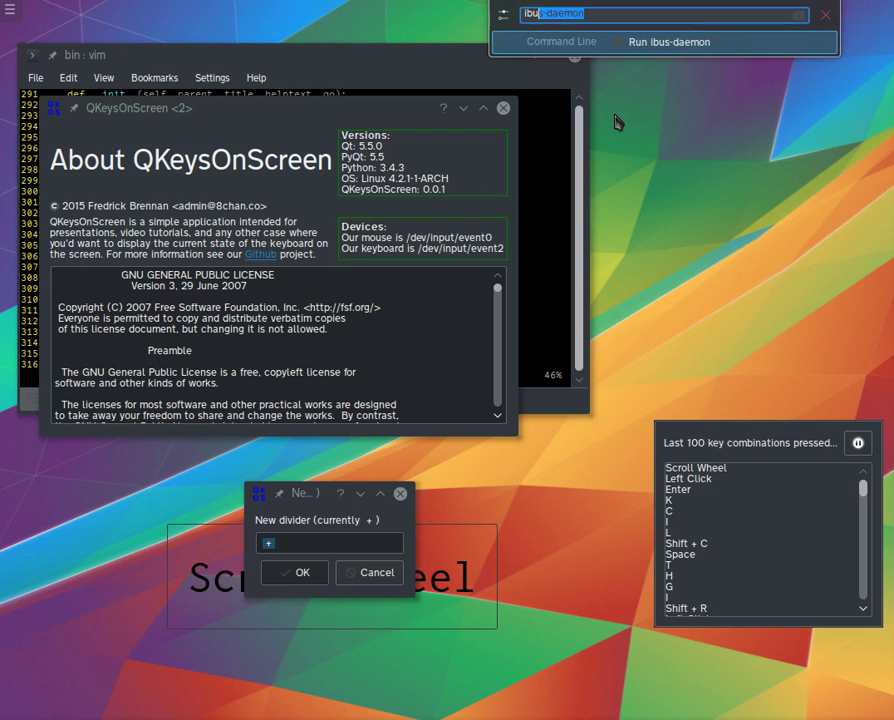
key(Return)
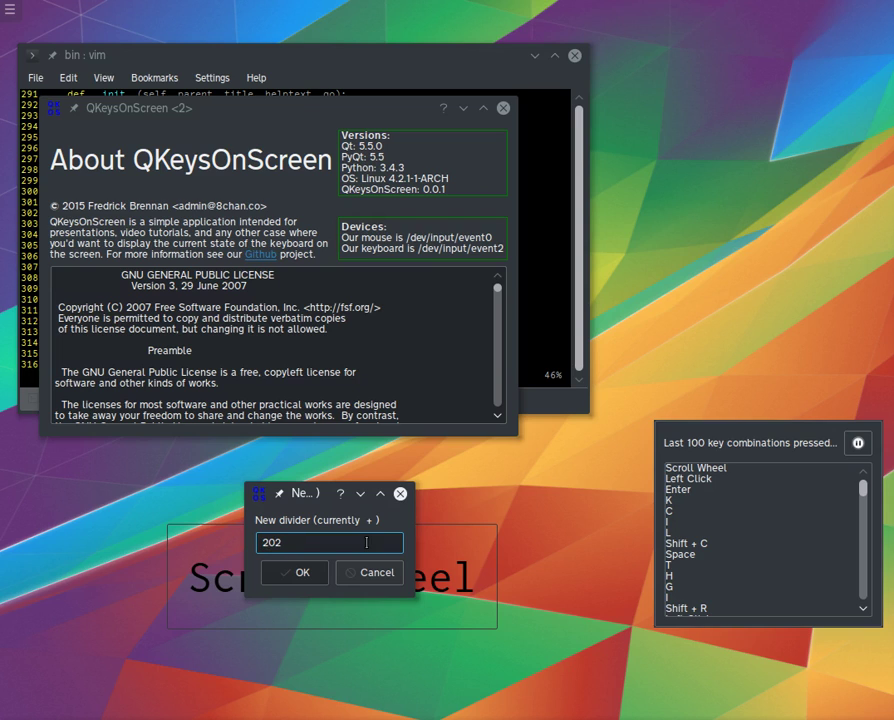
Set the key display's divider to 2022 and test it with the Ctrl and period combination
text(2022)
key(Return)
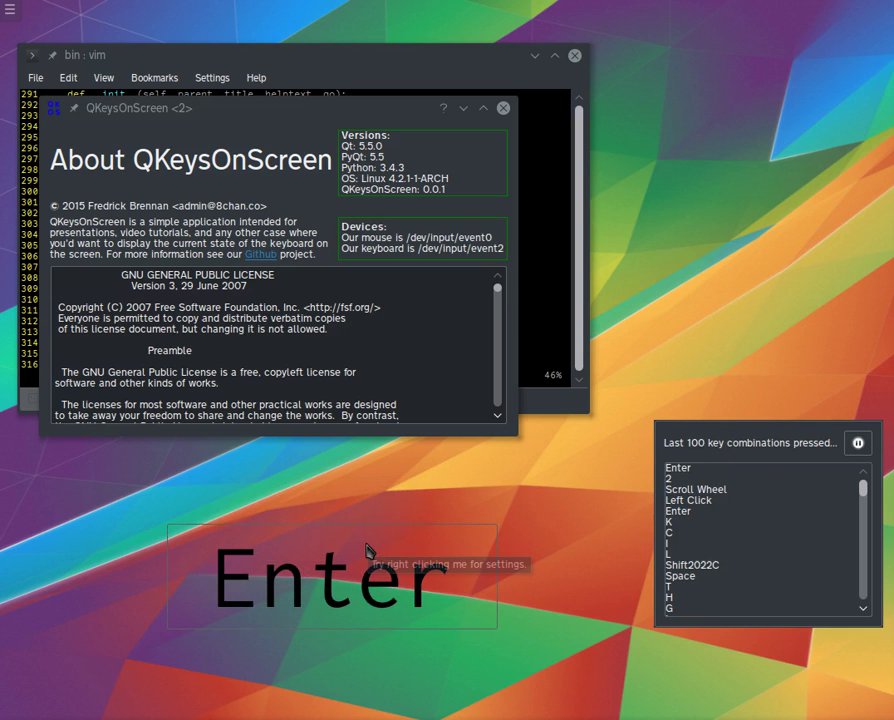
key(period)
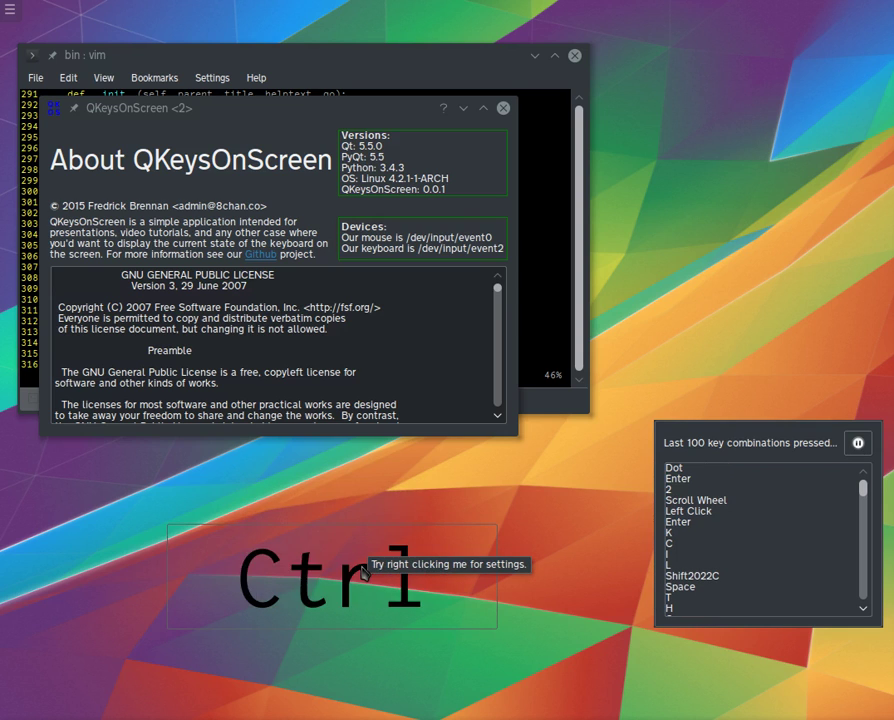
key(ctrl+period)
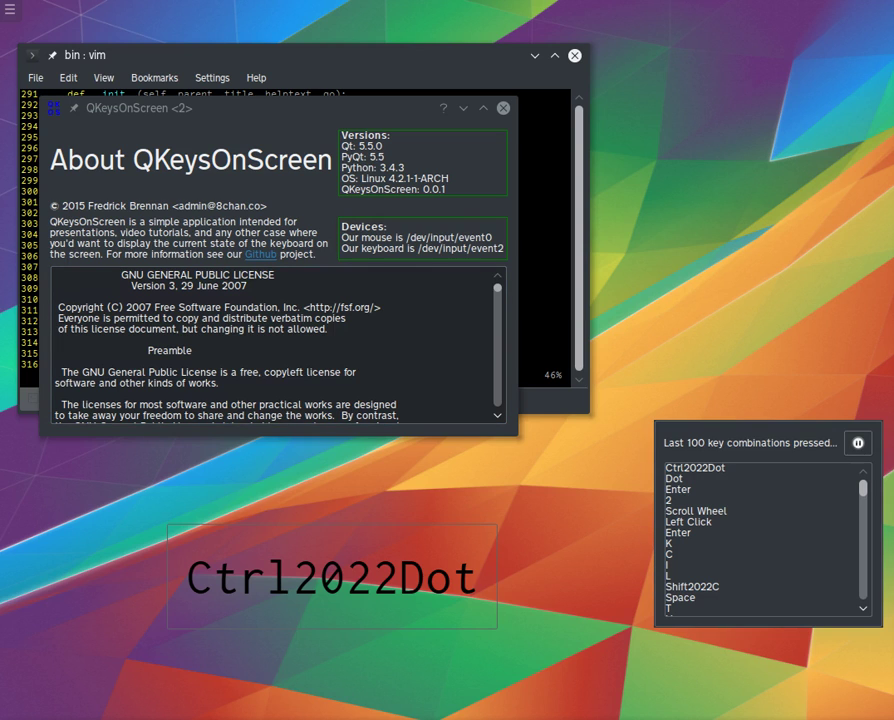
Set the key display's divider to +
right_click(392, 545)
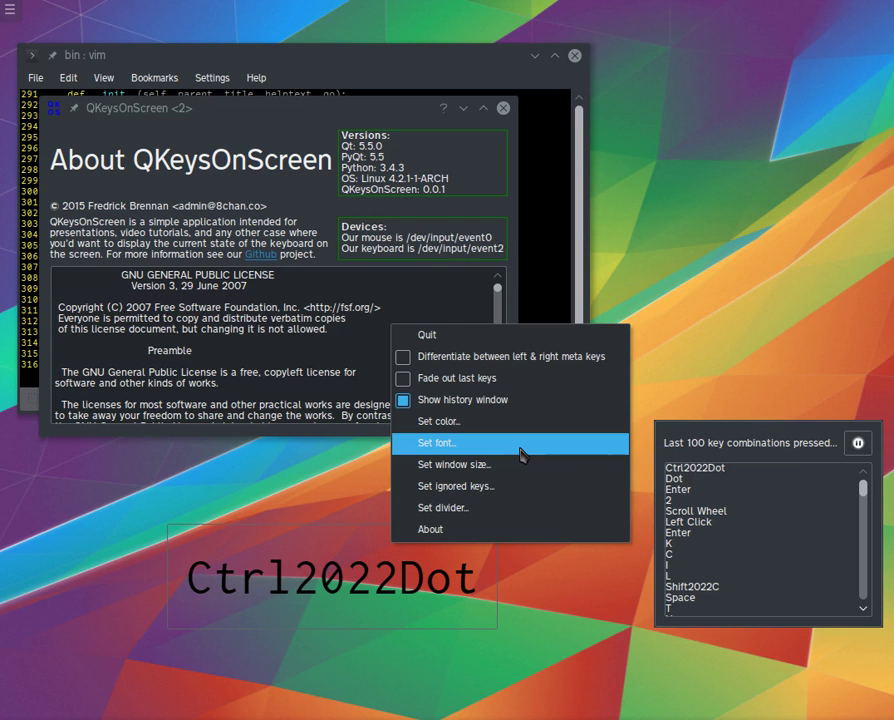
click(521, 512)
text(+)
key(Return)
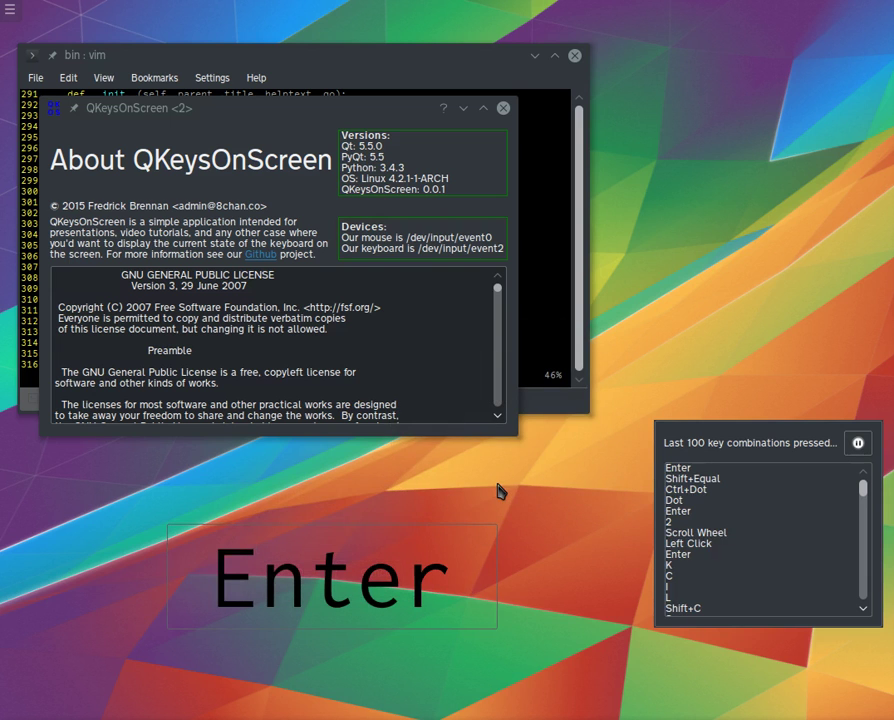
Set the key display's color to the light blue picked from the desktop wallpaper
right_click(398, 553)
click(464, 437)
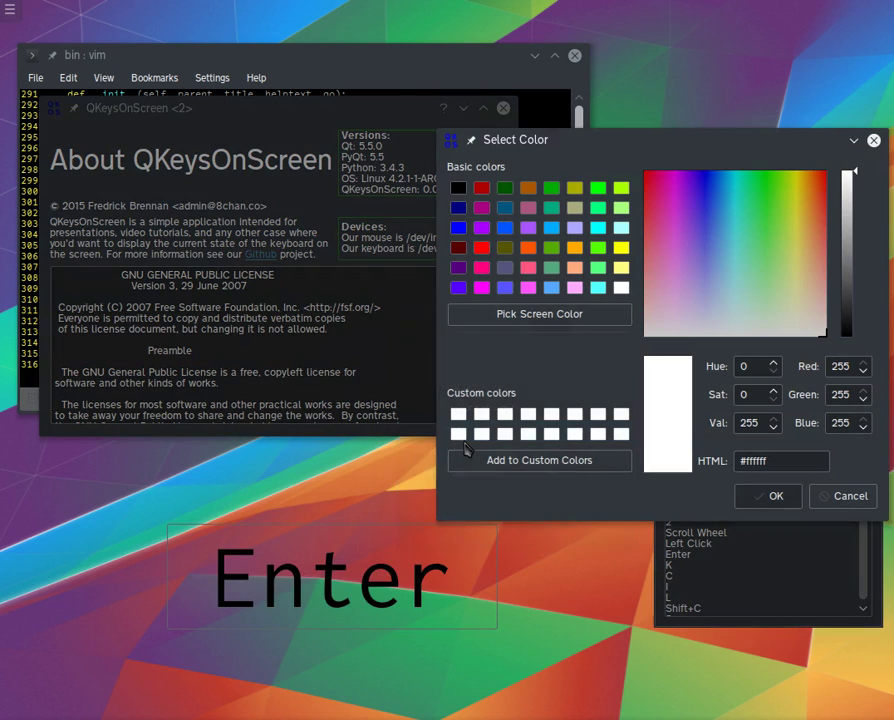
drag(742, 143, 407, 98)
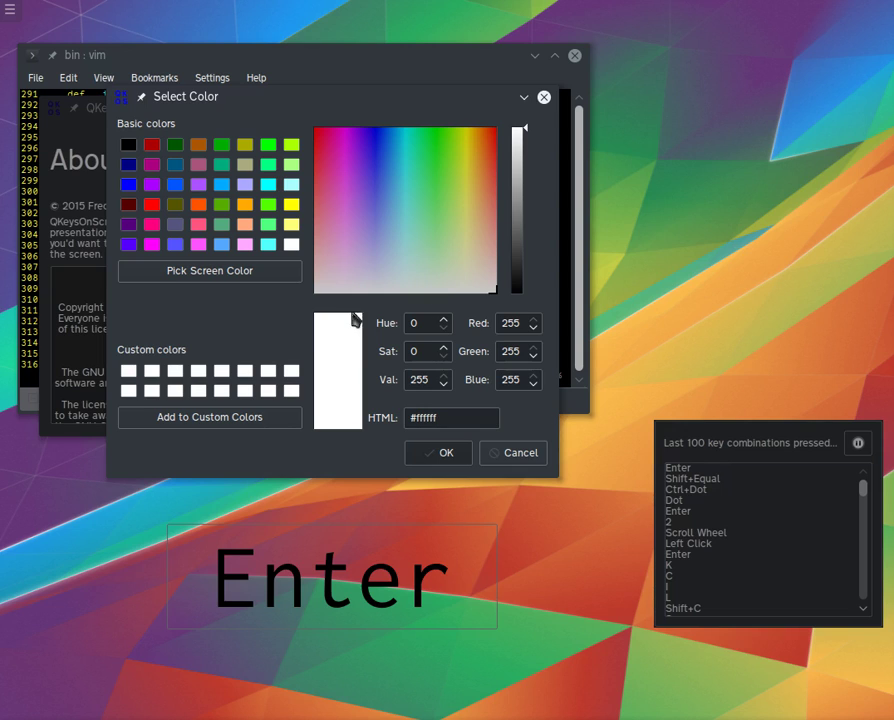
click(204, 280)
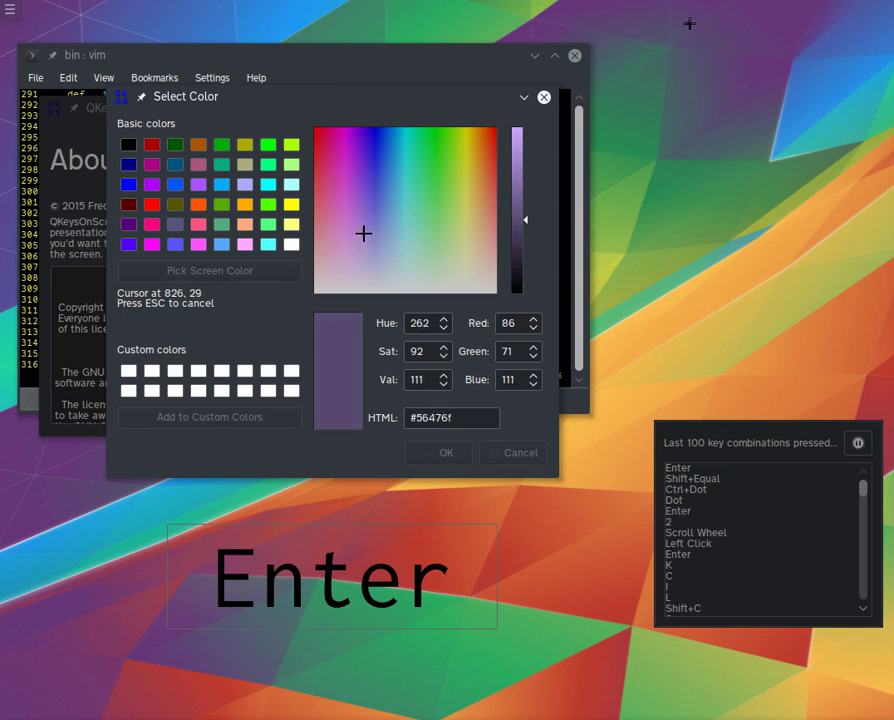
click(841, 88)
click(440, 453)
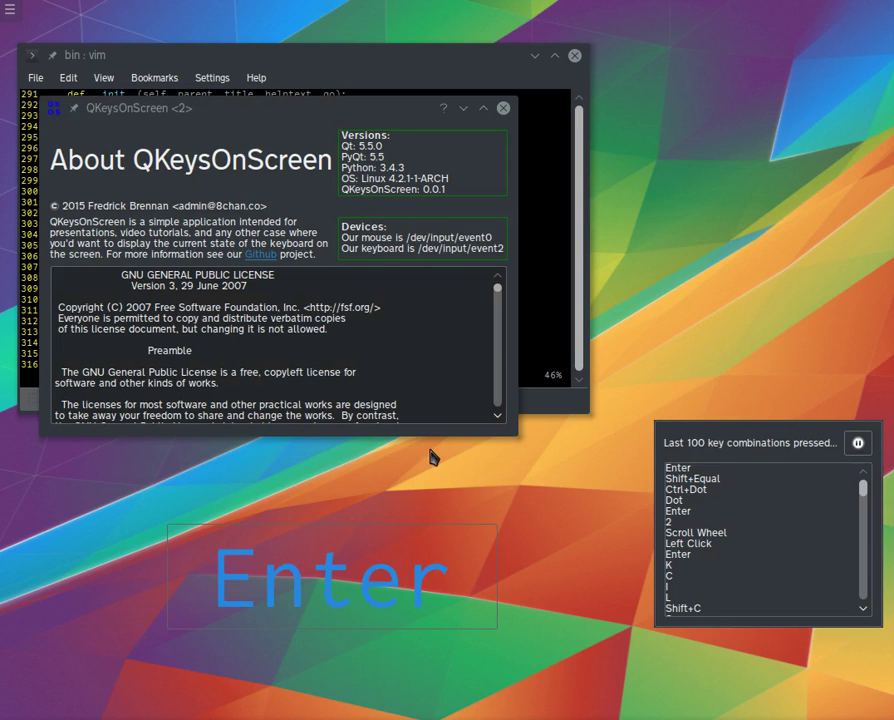
Scroll through the license text in the About QKeysOnScreen window and move that window above the vim window
drag(222, 112, 401, 138)
scroll(605, 381, down, 6)
scroll(605, 381, down, 10)
drag(676, 336, 668, 262)
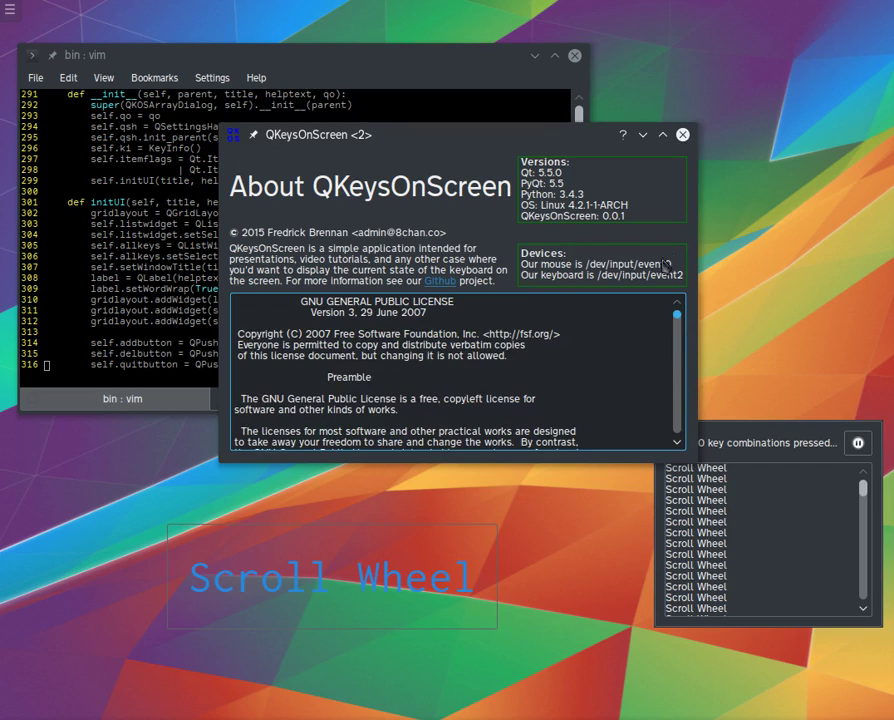
drag(495, 140, 524, 22)
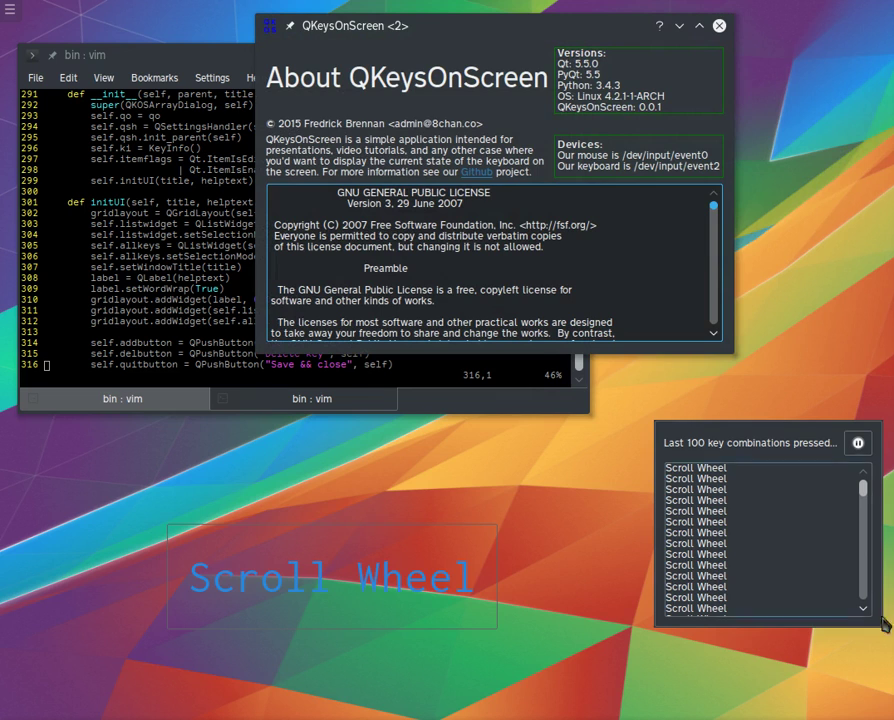
Switch to the TempleOS virtual machine in place of the About window, and place the key display above it in the screen's upper-right corner
click(850, 700)
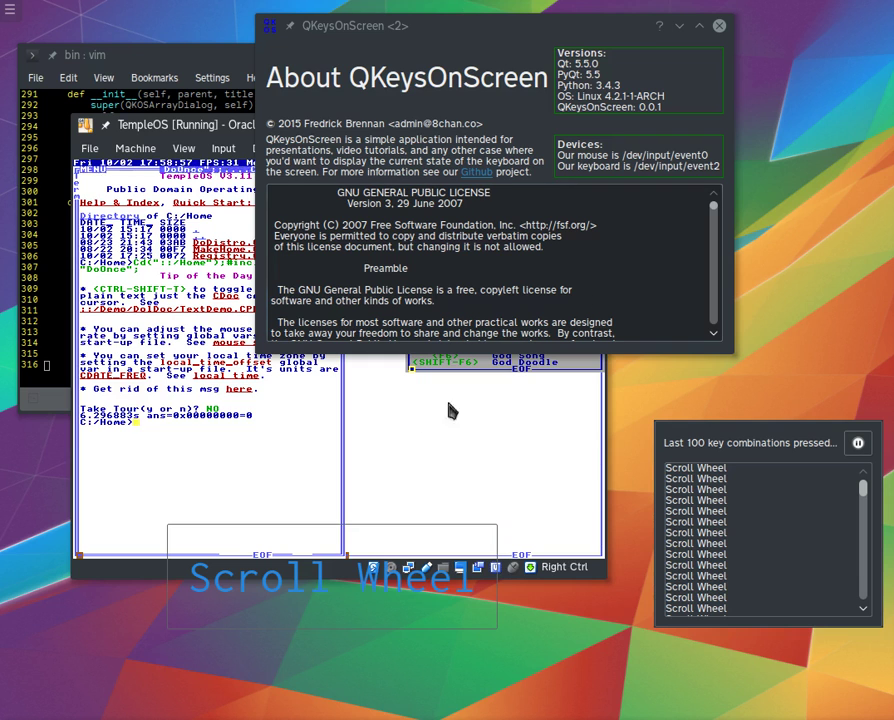
key(Escape)
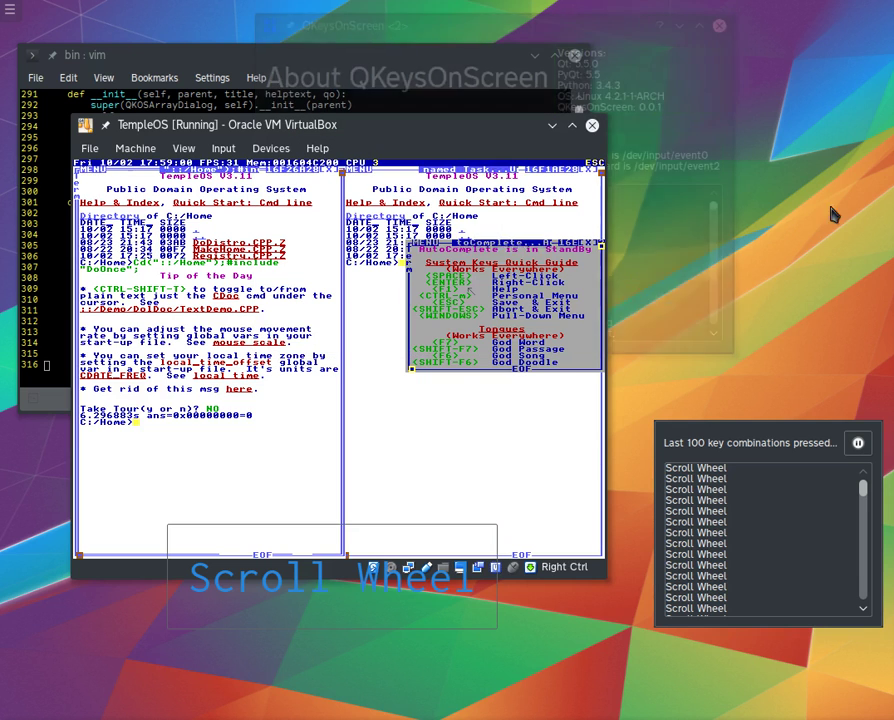
drag(288, 596, 679, 77)
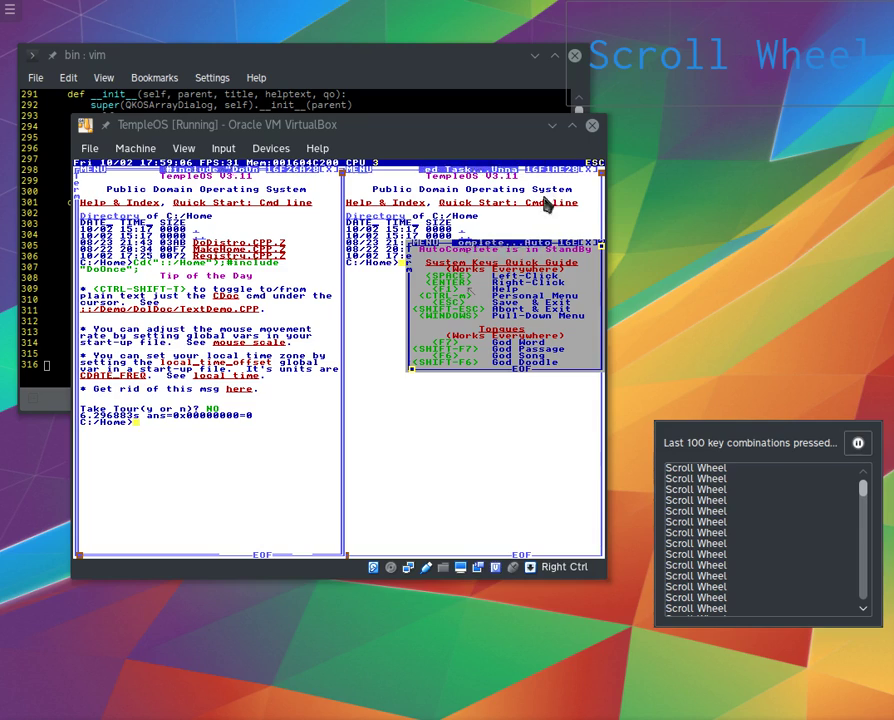
drag(447, 136, 481, 181)
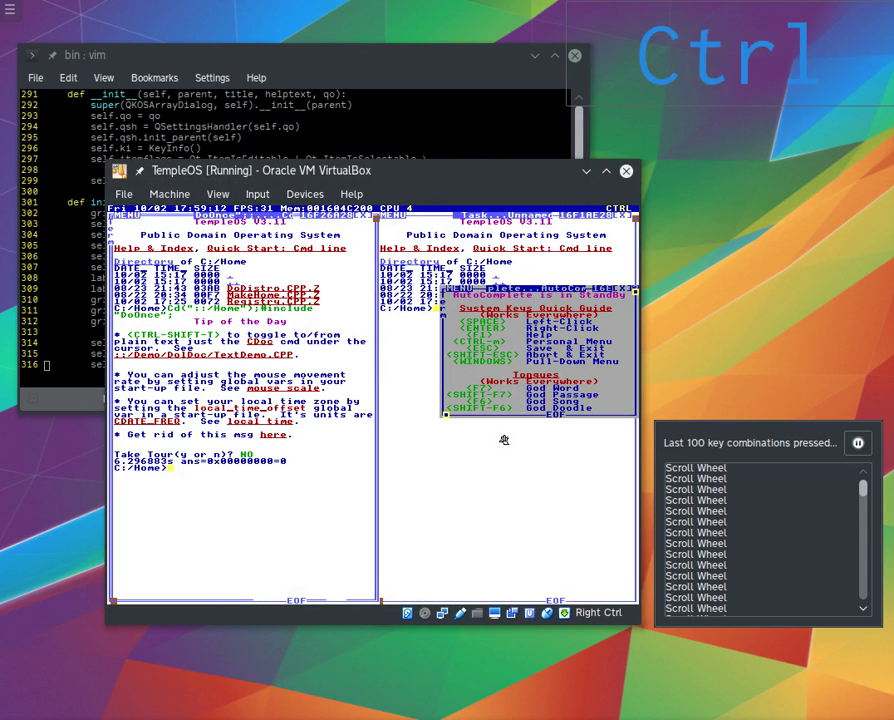
Test the key display inside TempleOS with Ctrl+A, Esc and Enter
key(ctrl+a)
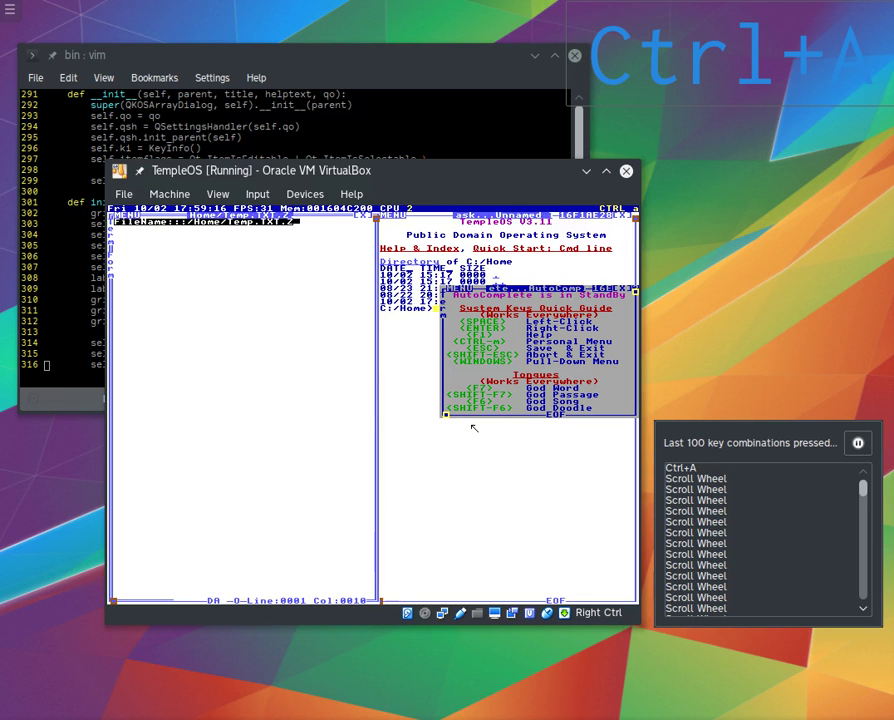
key(Escape)
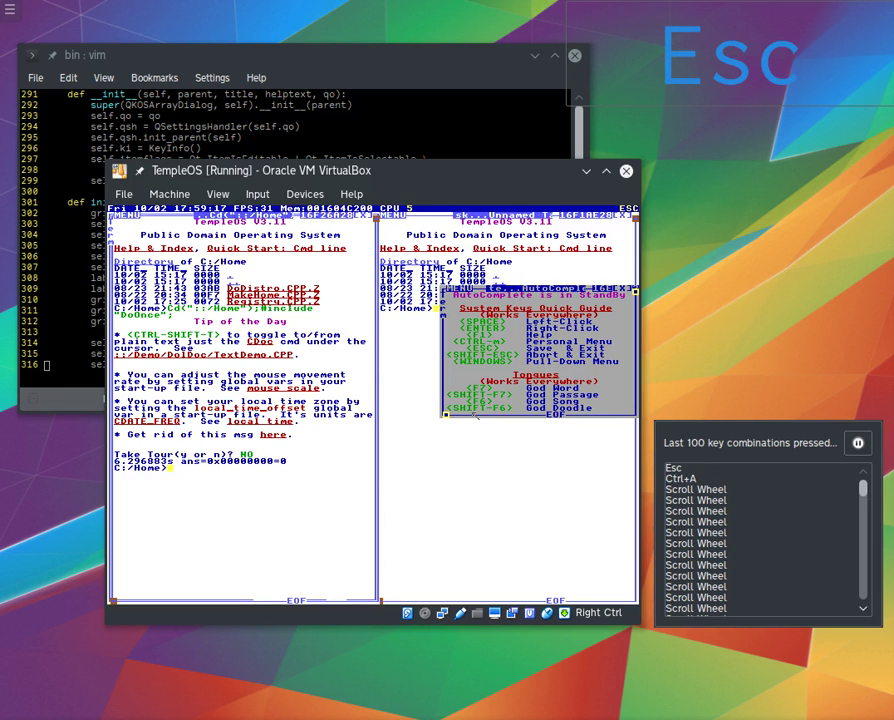
key(Return)
Run Ed('lol.Z') at the TempleOS command line
key(shift)
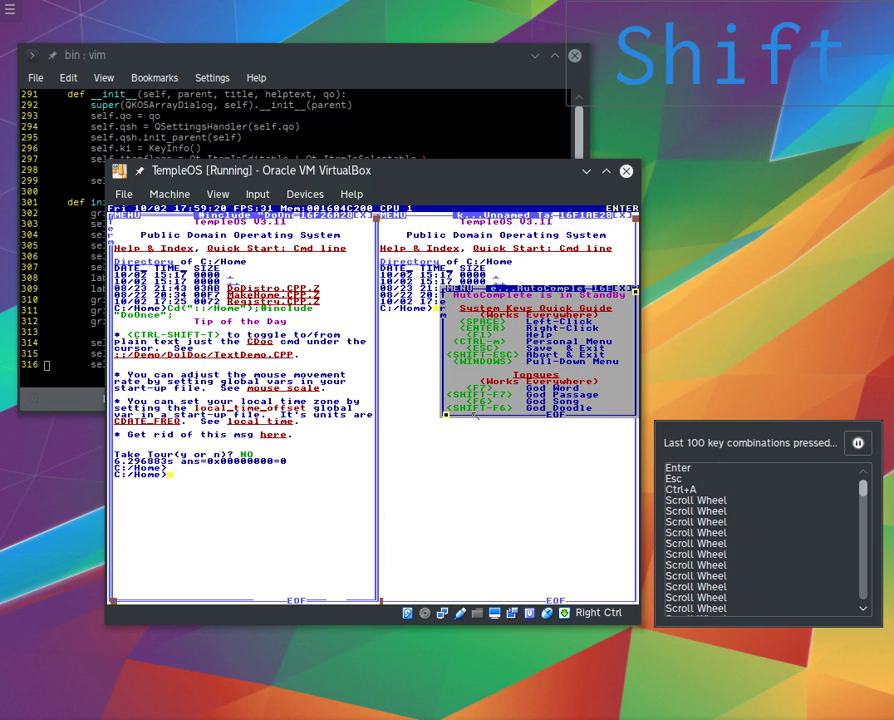
text(Ed(')
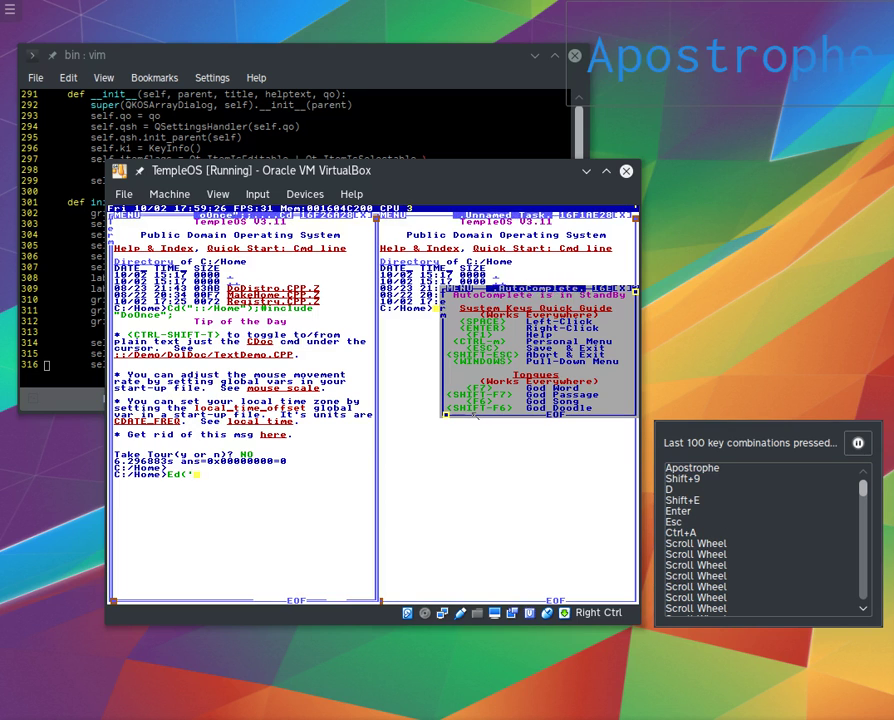
text(lol.Z'))
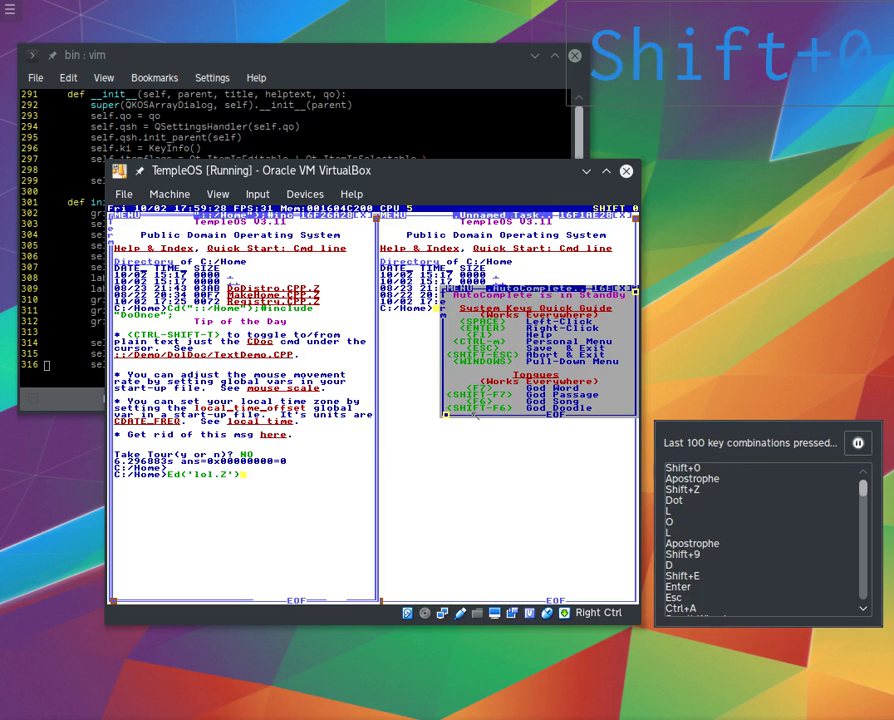
key(Return)
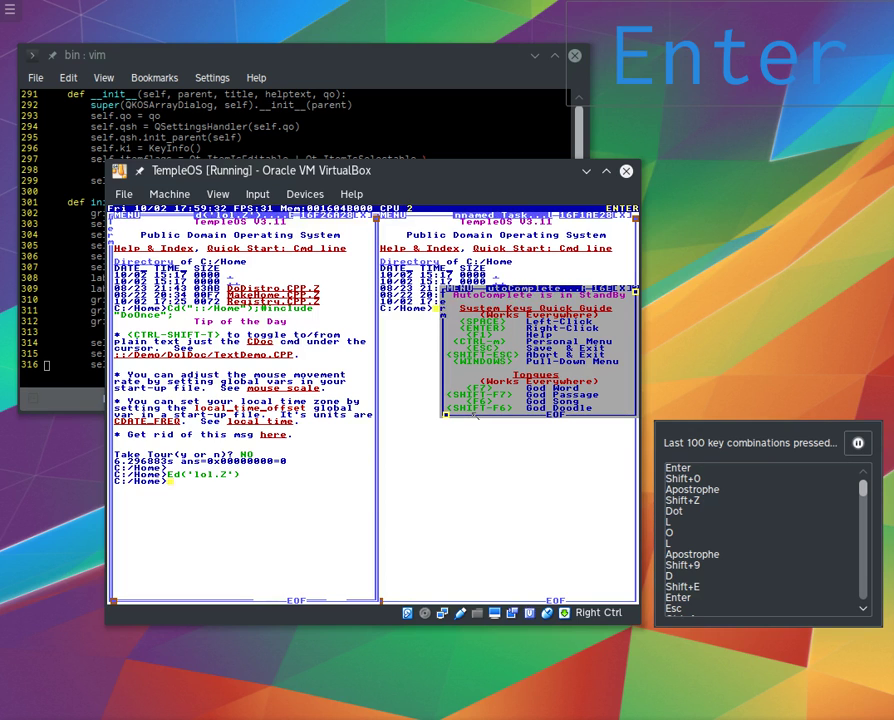
Test the key display with Enter, Up, Down and End around the Ed('lol.Z') line in TempleOS
key(Return)
key(Up)
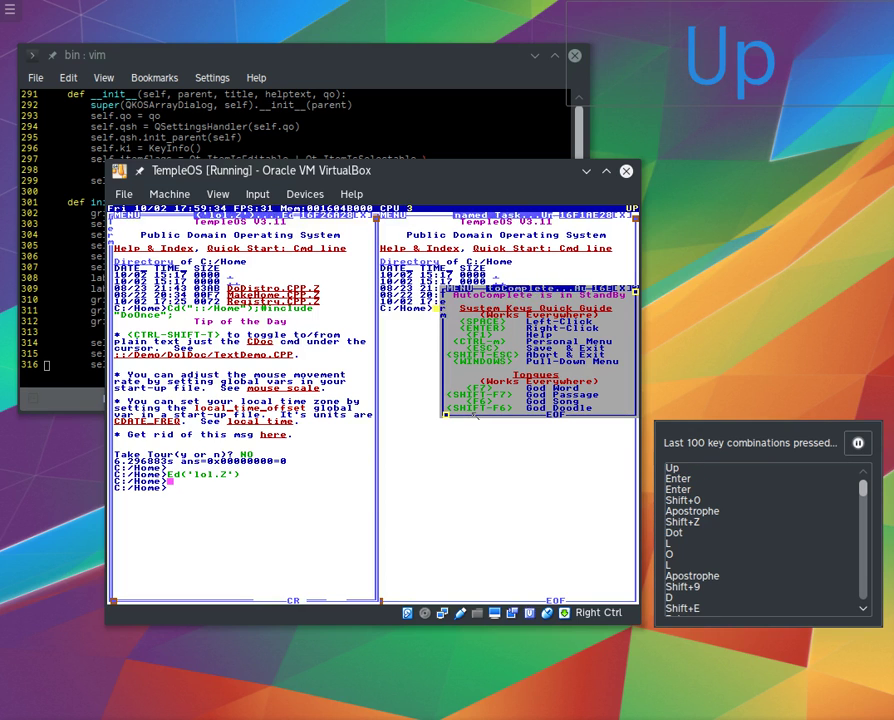
key(Up)
key(End)
key(Up)
key(Up)
key(Return)
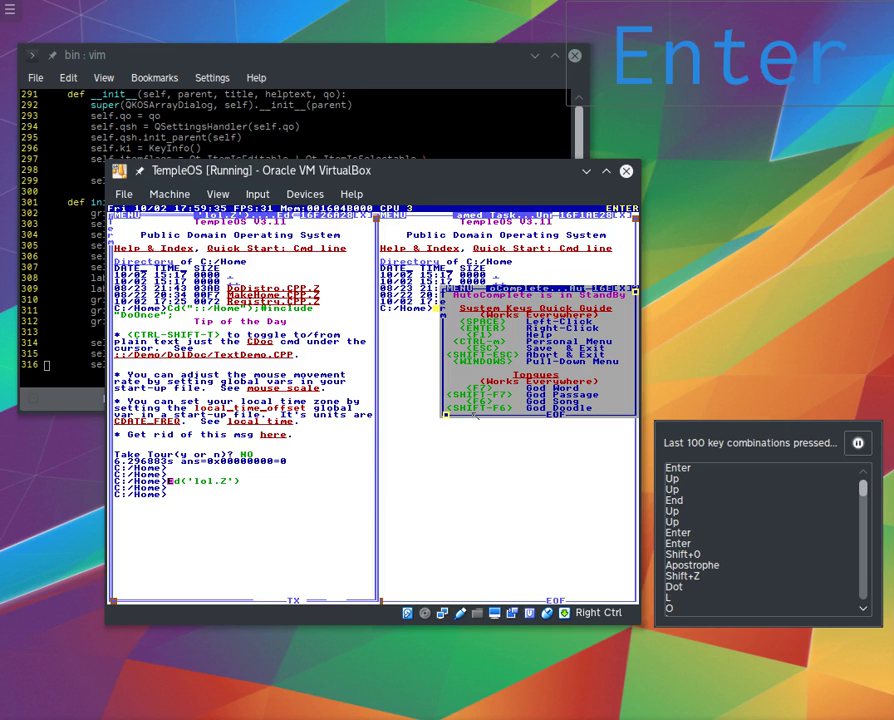
key(Down)
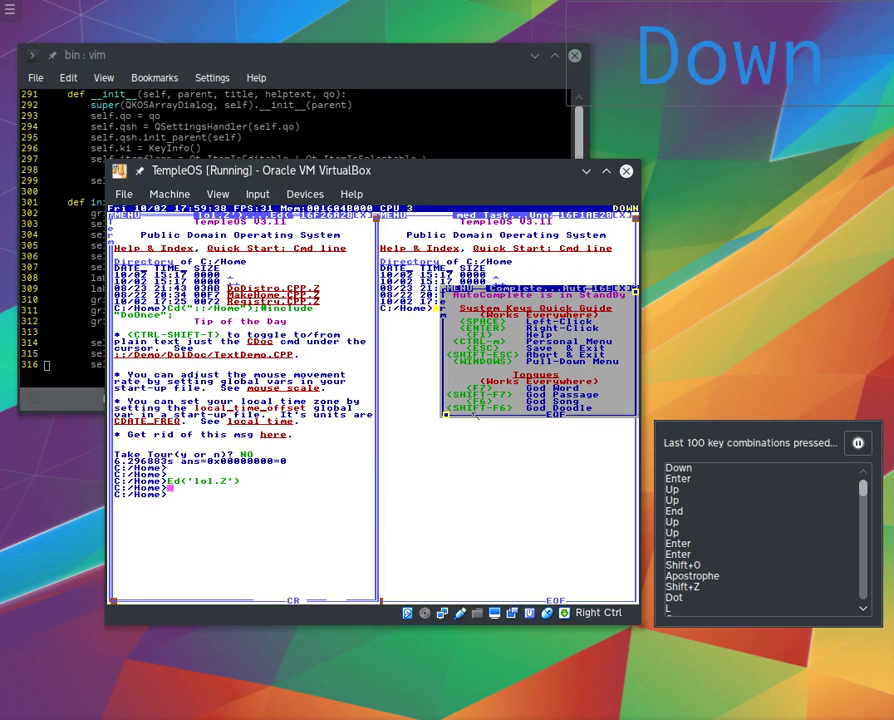
key(Return)
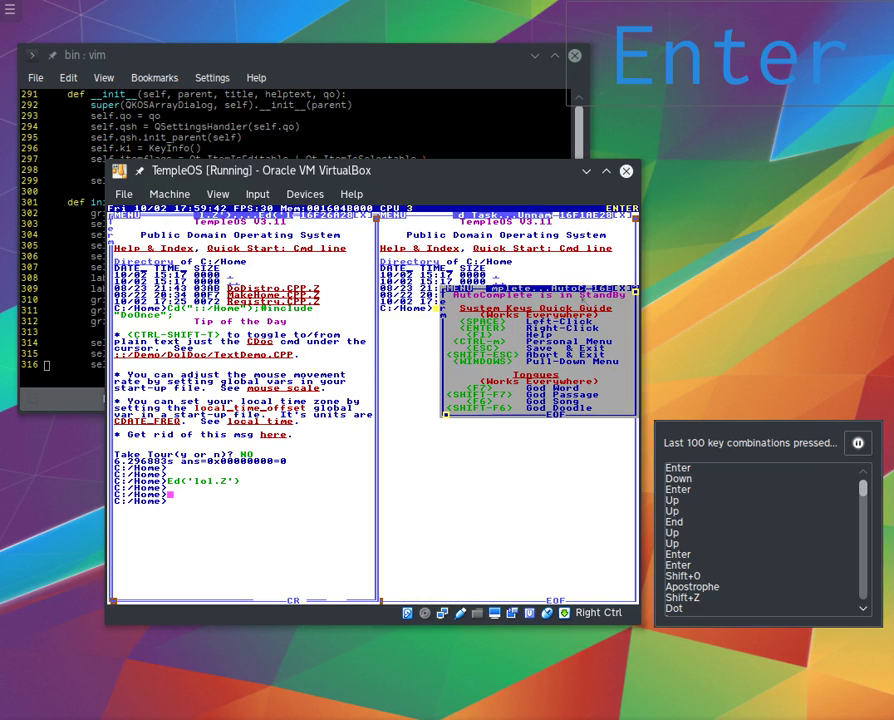
Test the Ctrl+Shift+Alt combination in TempleOS, and release the pointer from the virtual machine
key(ctrl+shift)
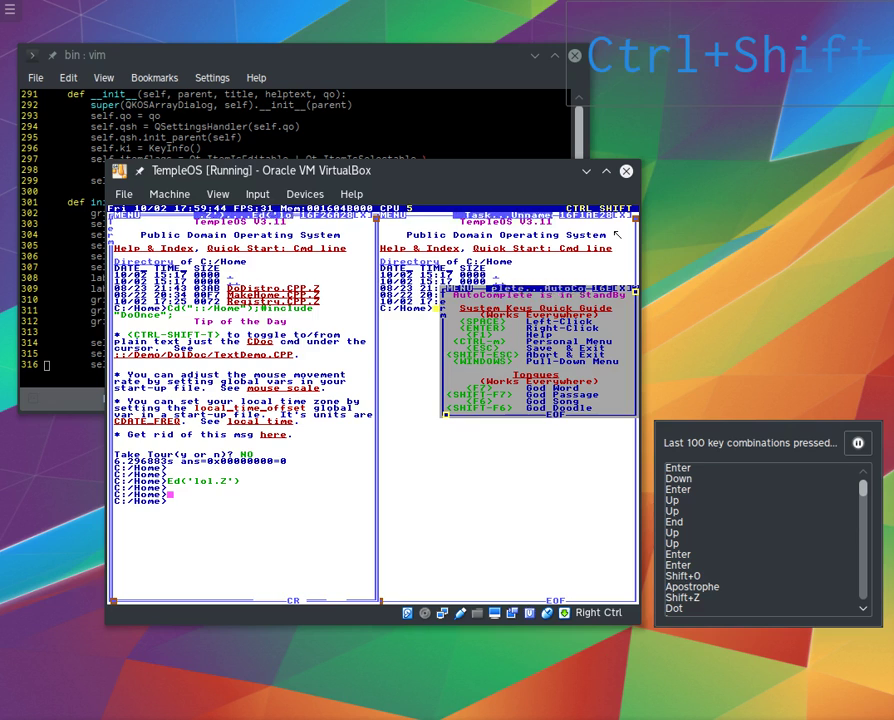
key(alt)
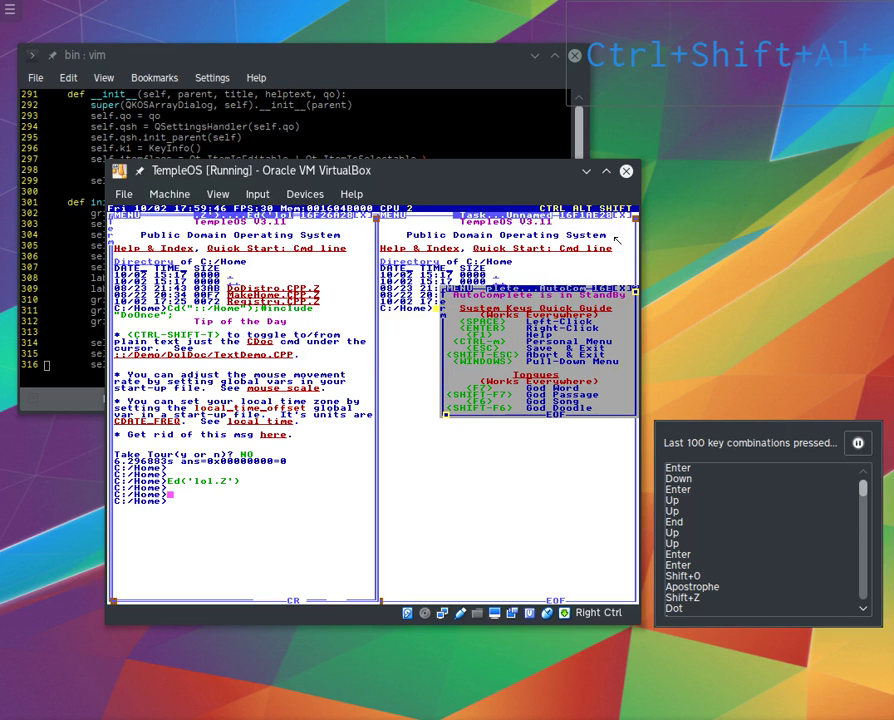
mouse_move(617, 208)
key(ctrl)
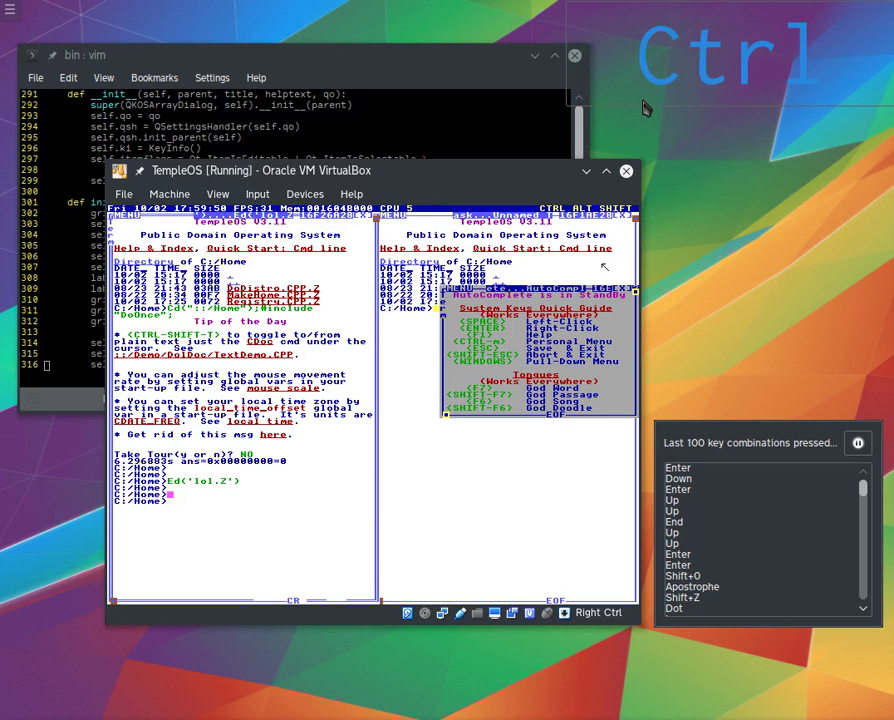
Move the key display over the vim window and back to the screen's upper-right corner
drag(643, 89, 398, 68)
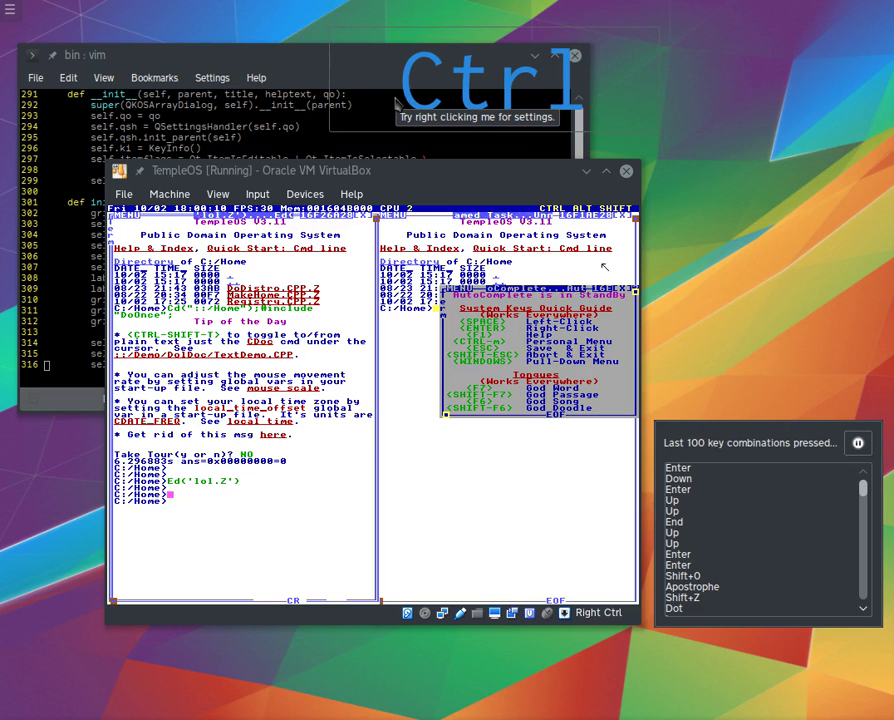
drag(398, 100, 407, 107)
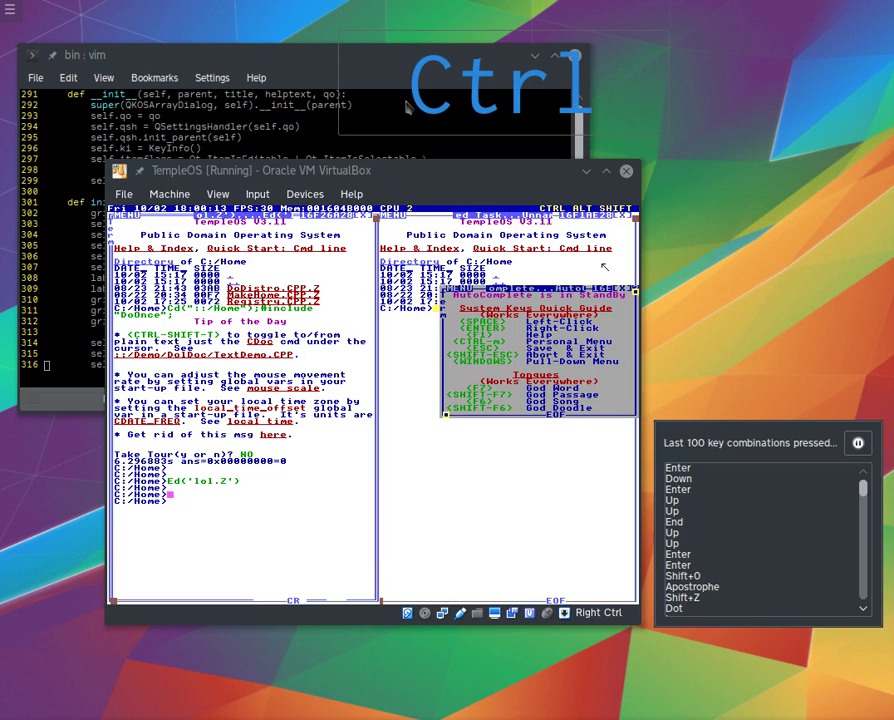
drag(408, 107, 637, 70)
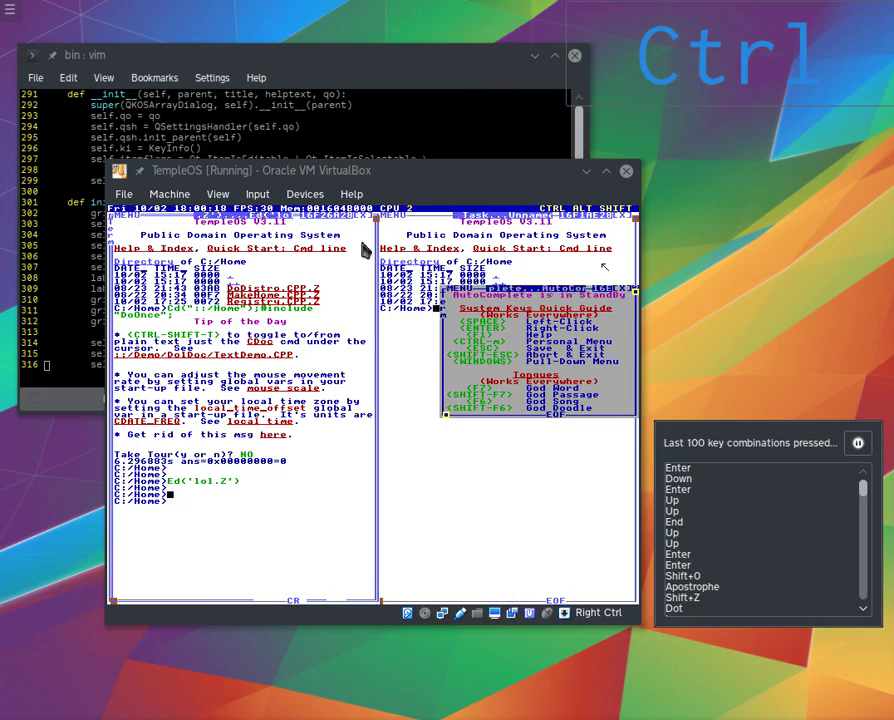
Move the TempleOS window lower to test Shift and Ctrl on the key display, and hide that window
drag(452, 186, 432, 240)
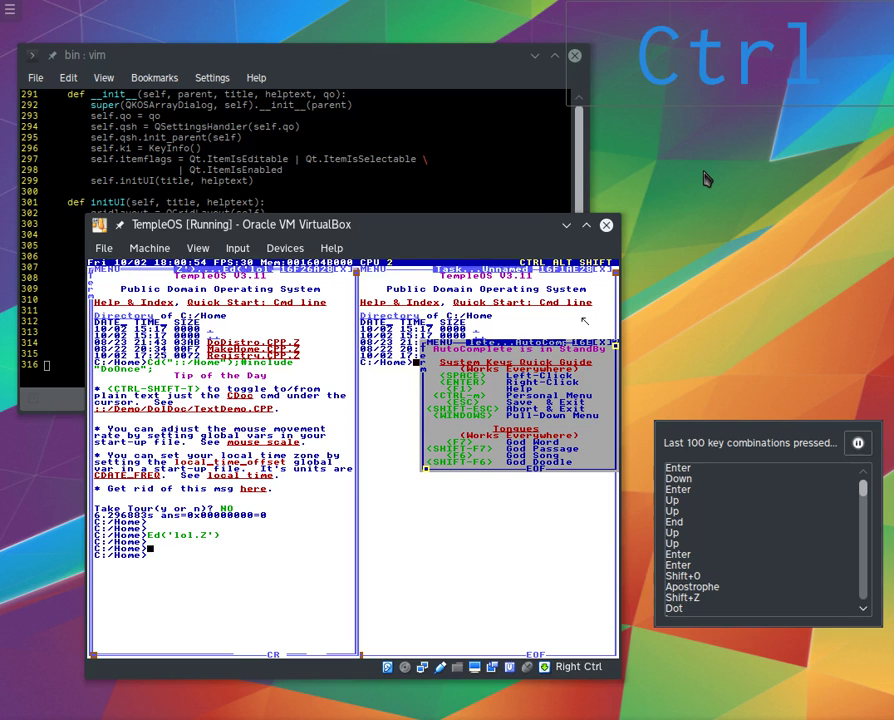
key(shift)
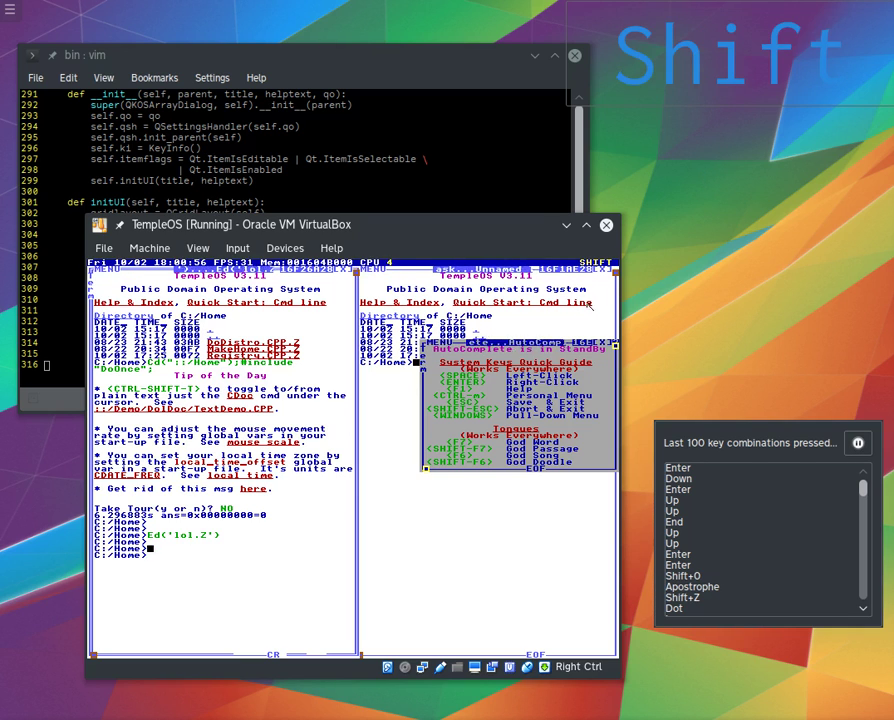
key(ctrl)
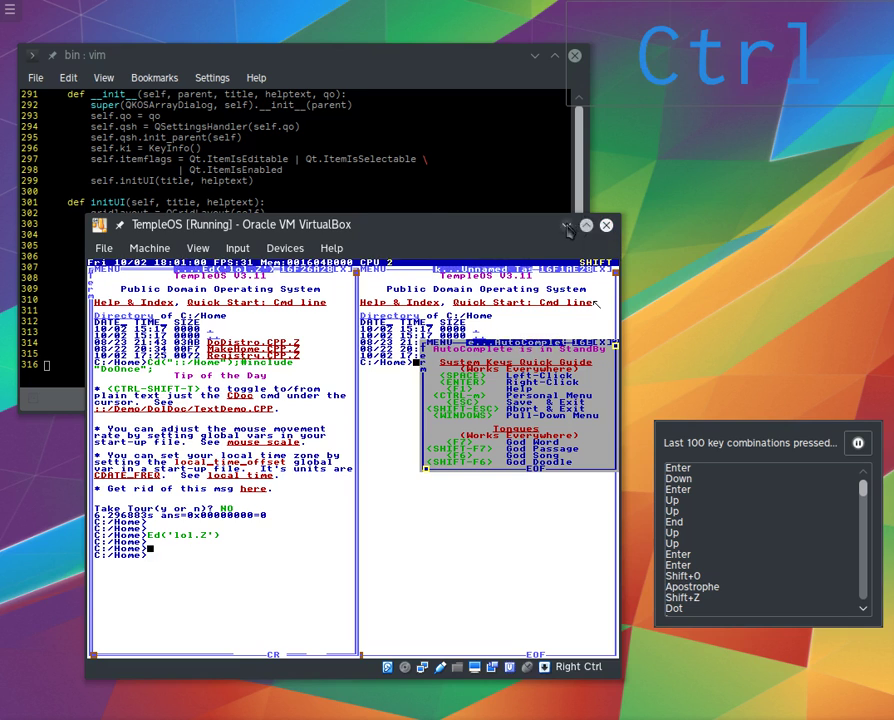
click(606, 226)
Move the key display below the vim window and turn on fading out of the last keys
drag(714, 64, 250, 590)
right_click(250, 590)
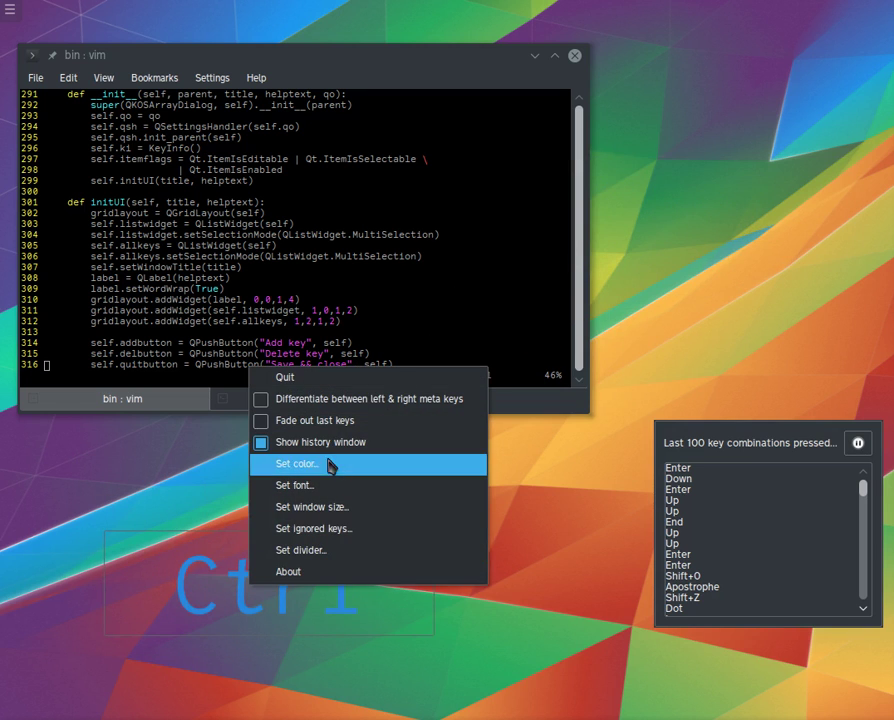
click(352, 423)
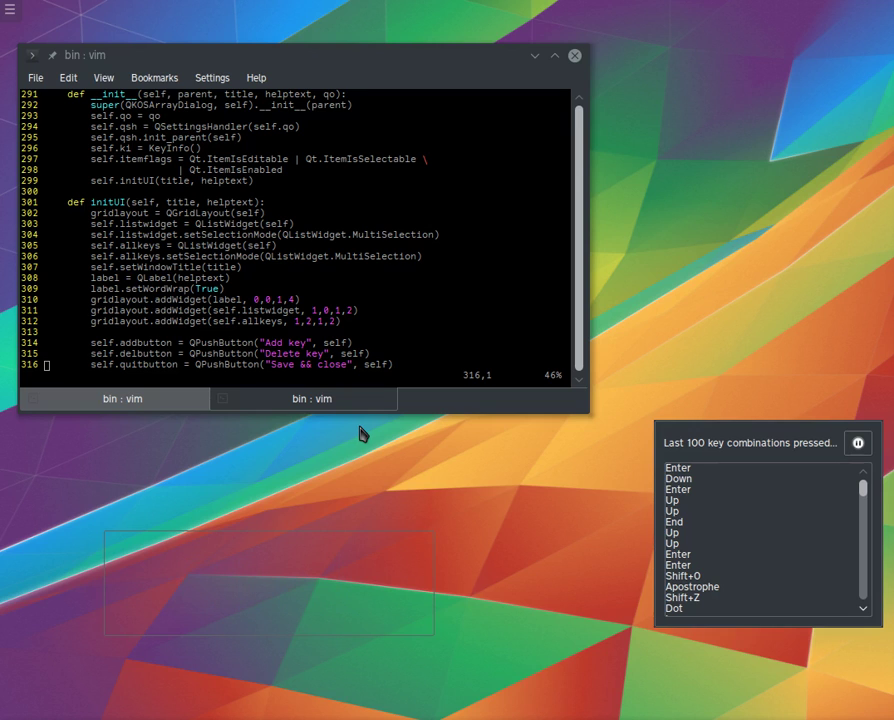
Test the fading key display by incrementing the number -15 with Ctrl+A in the other vim session
click(133, 400)
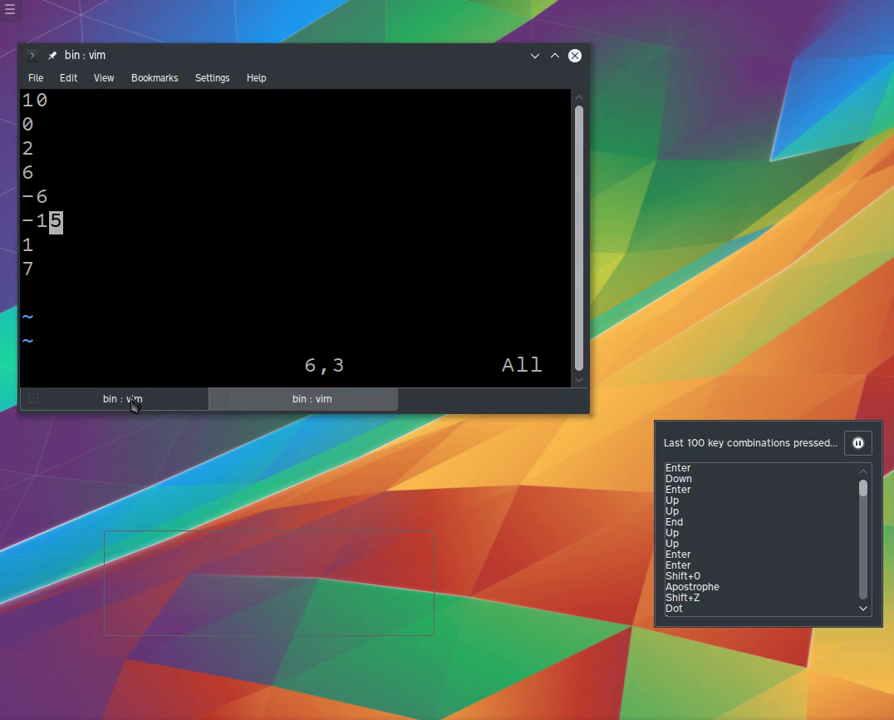
key(ctrl)
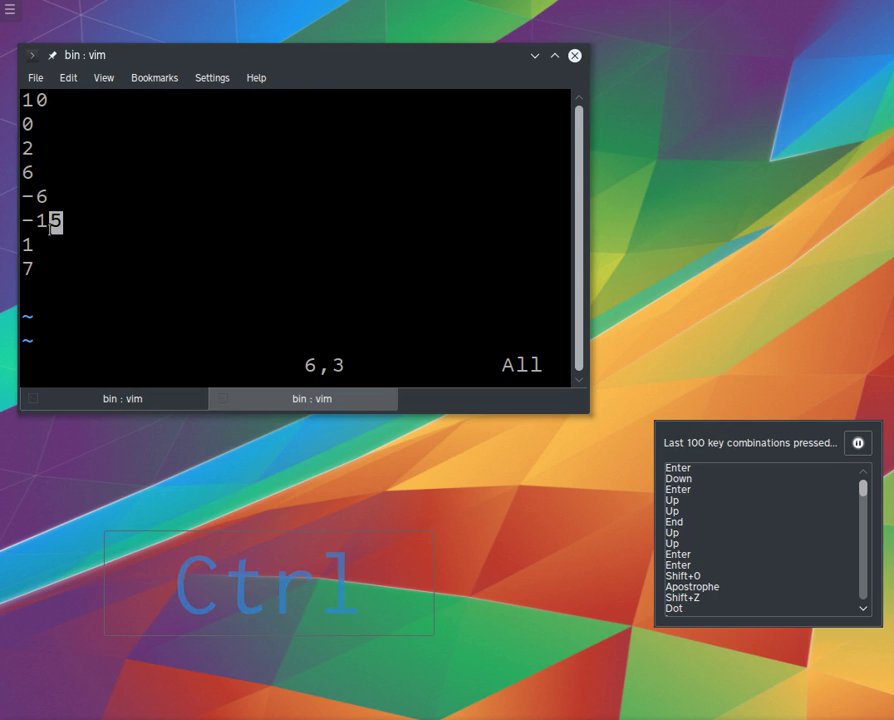
key(ctrl+a)
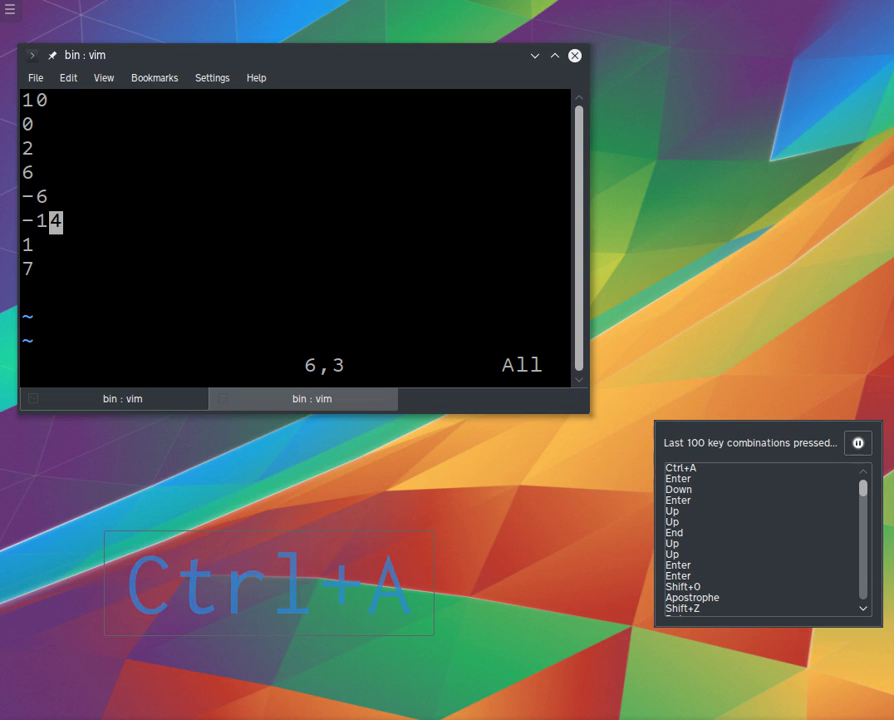
Change the key display's text color to black from the basic colors
right_click(326, 600)
click(436, 476)
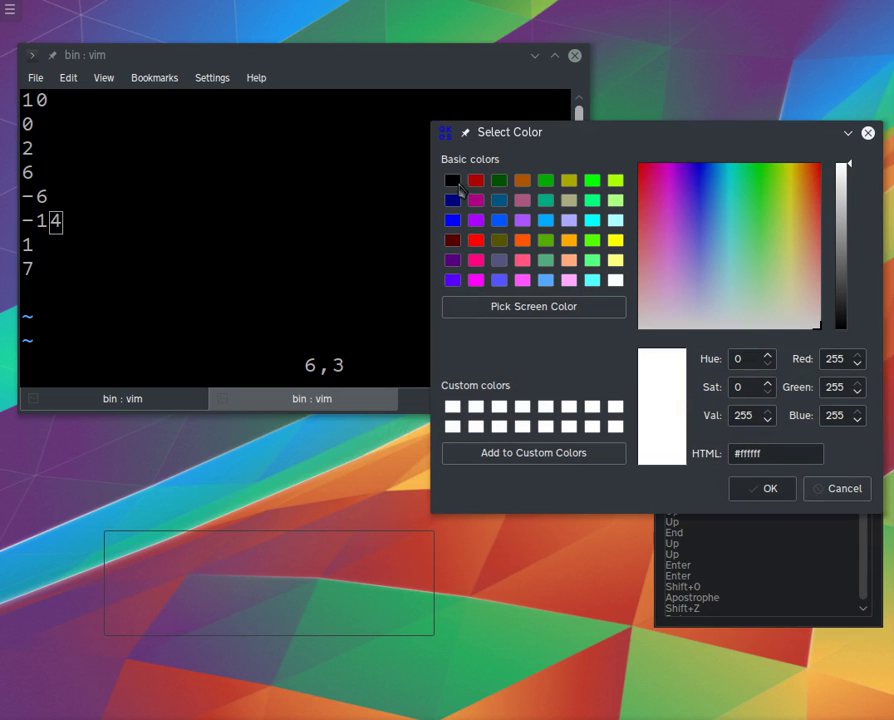
click(455, 181)
click(740, 492)
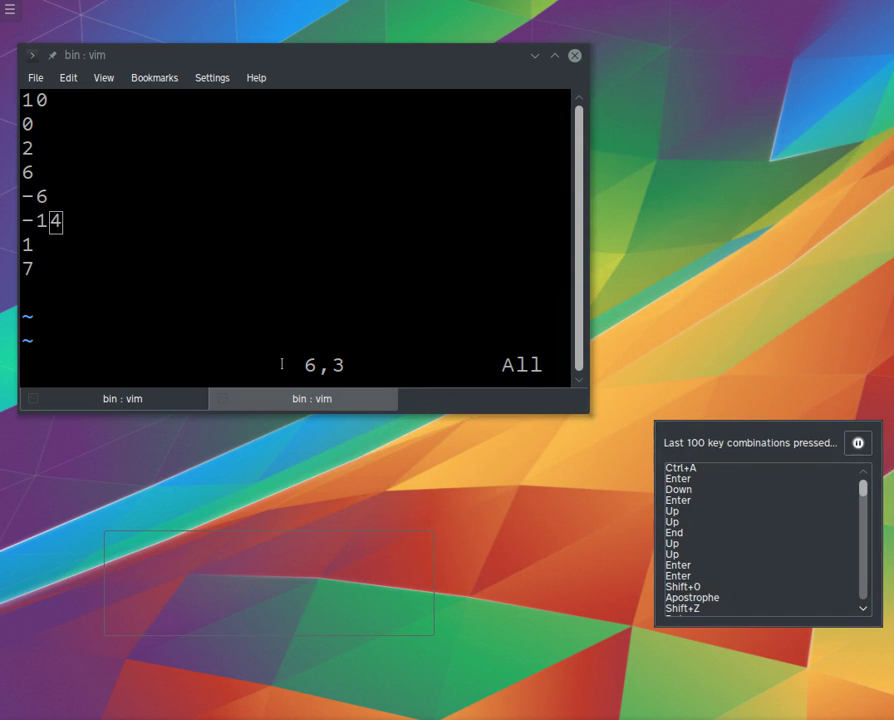
Test the black fading text by incrementing the number on line 6 in vim to -12 with Ctrl+A
key(ctrl+a)
click(287, 57)
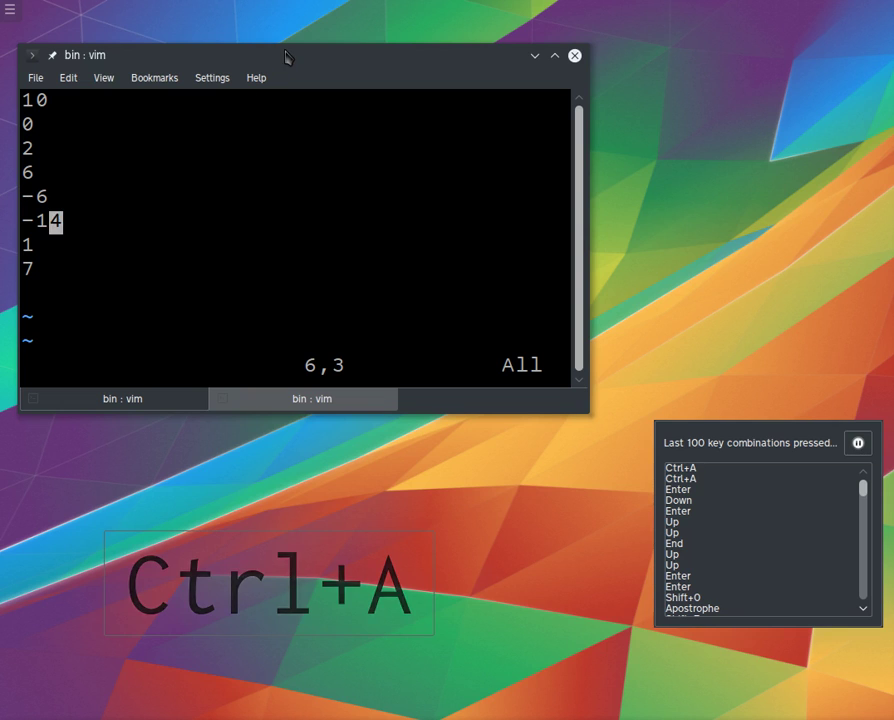
key(ctrl+a)
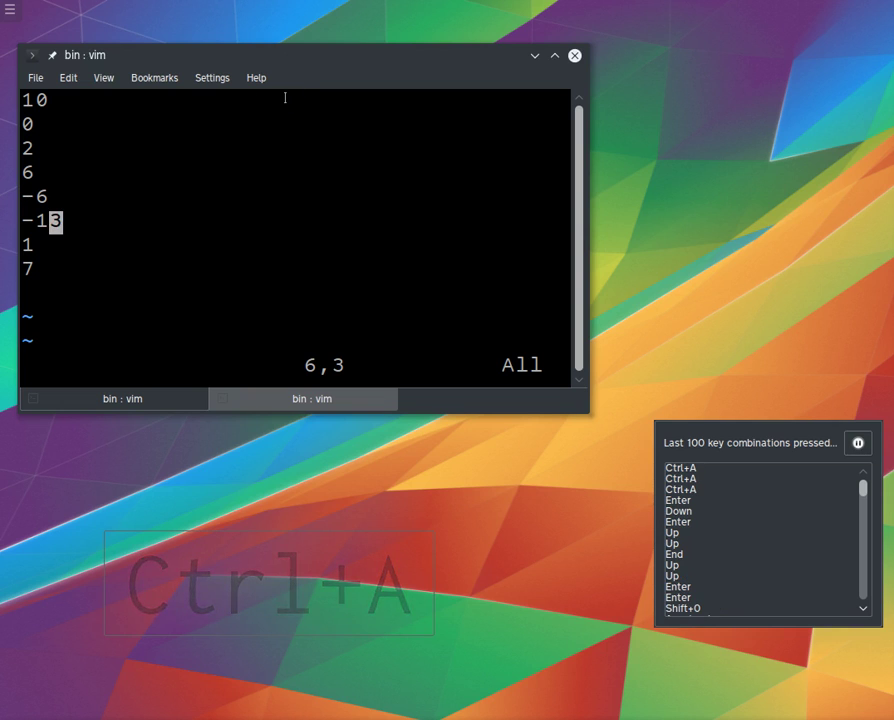
key(ctrl+a)
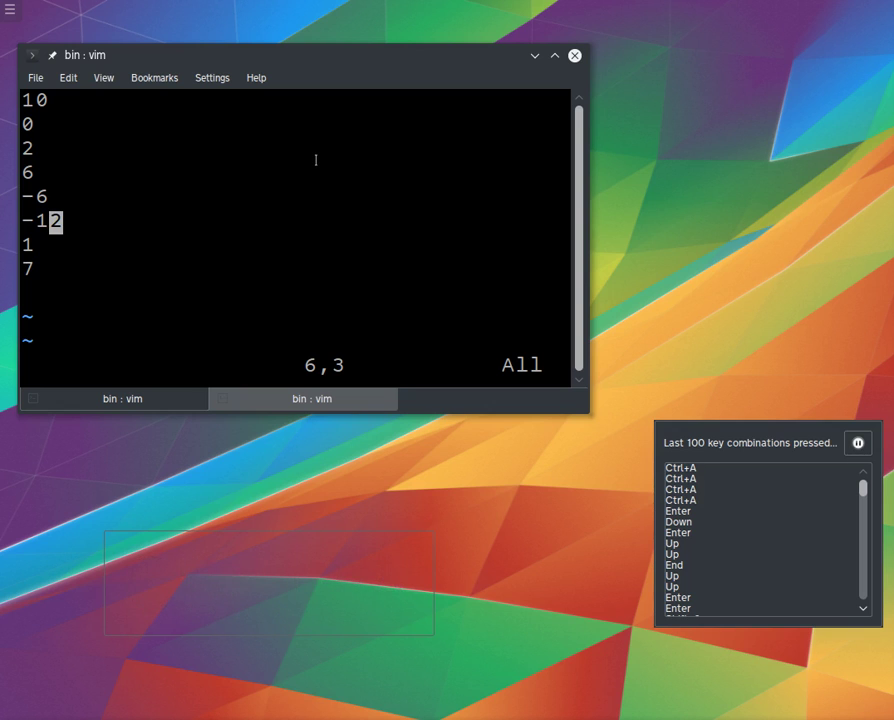
Test how the key display and history record the scroll wheel by scrolling down and up through the numbers in vim
scroll(359, 237, down, 6)
scroll(359, 237, down, 3)
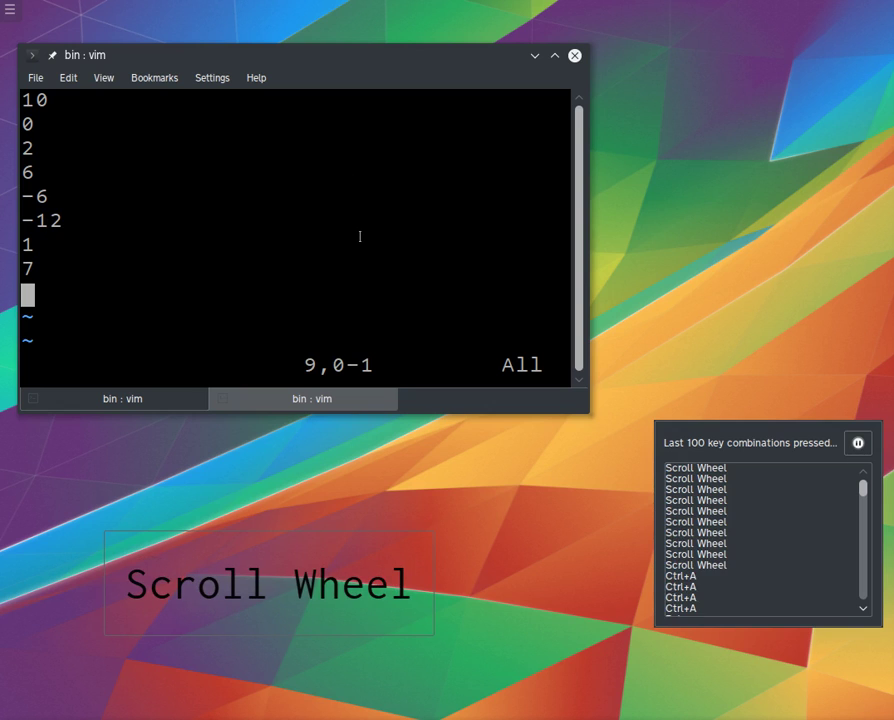
scroll(361, 232, up, 5)
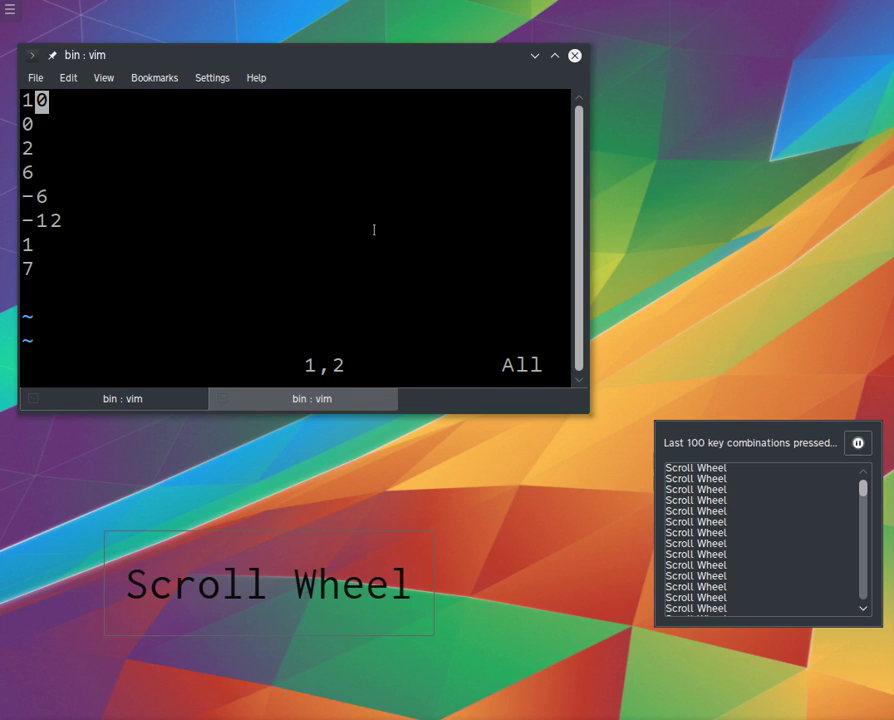
scroll(374, 230, up, 1)
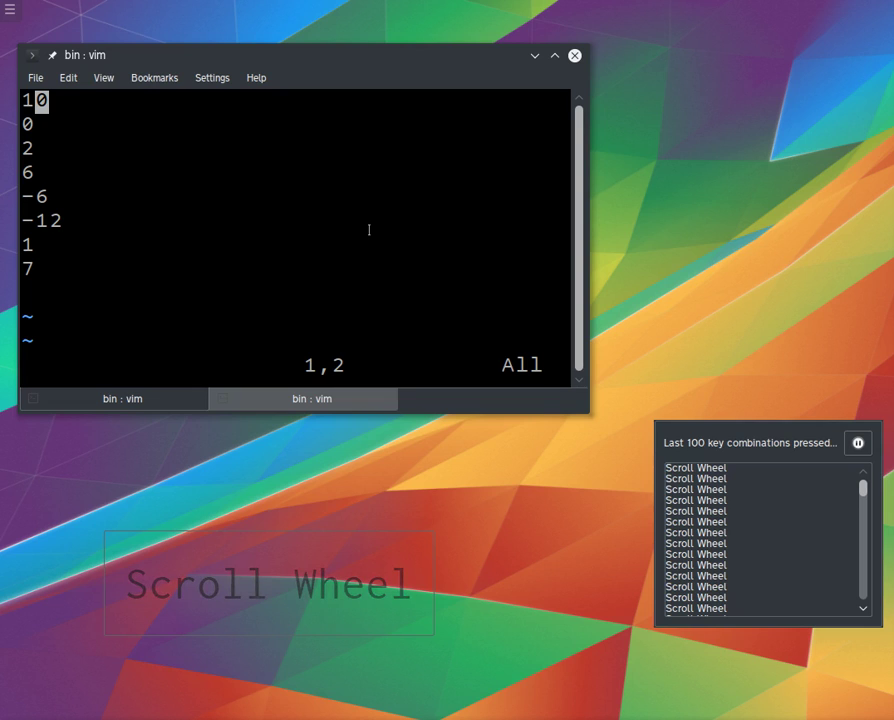
scroll(369, 230, down, 3)
scroll(369, 230, up, 3)
scroll(369, 230, down, 3)
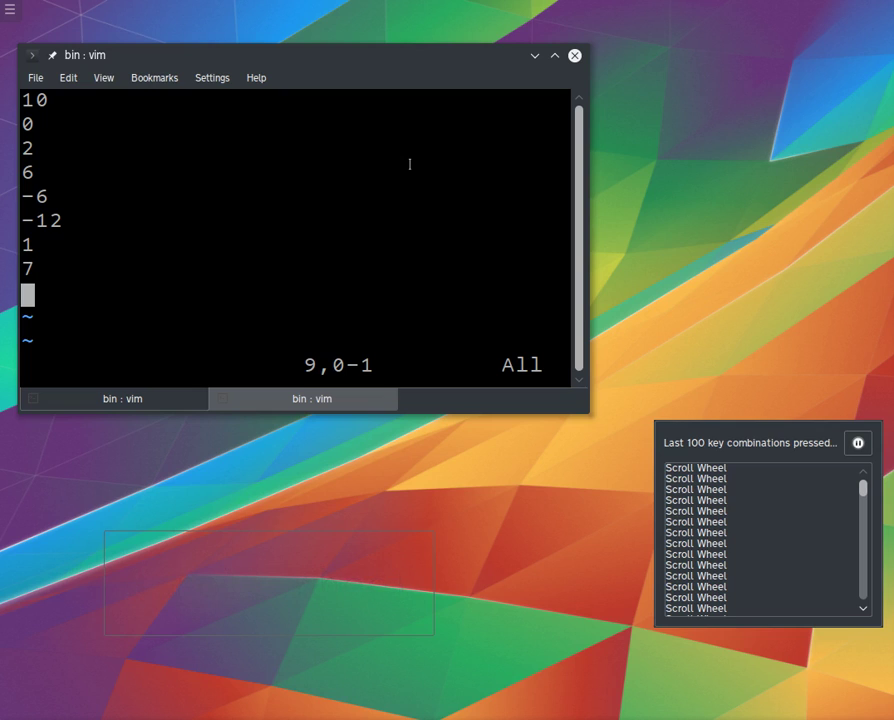
scroll(409, 164, down, 2)
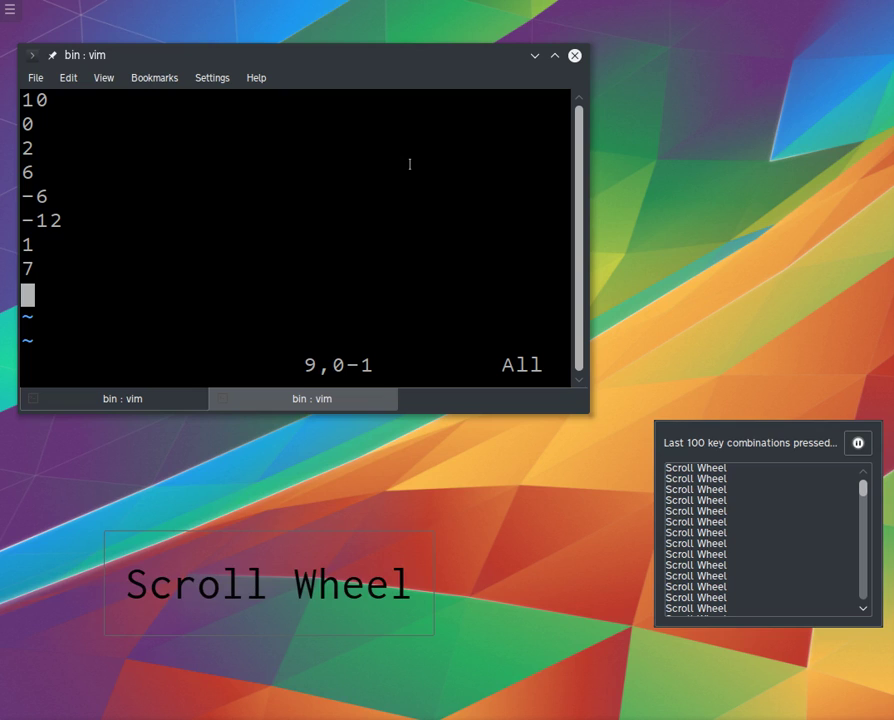